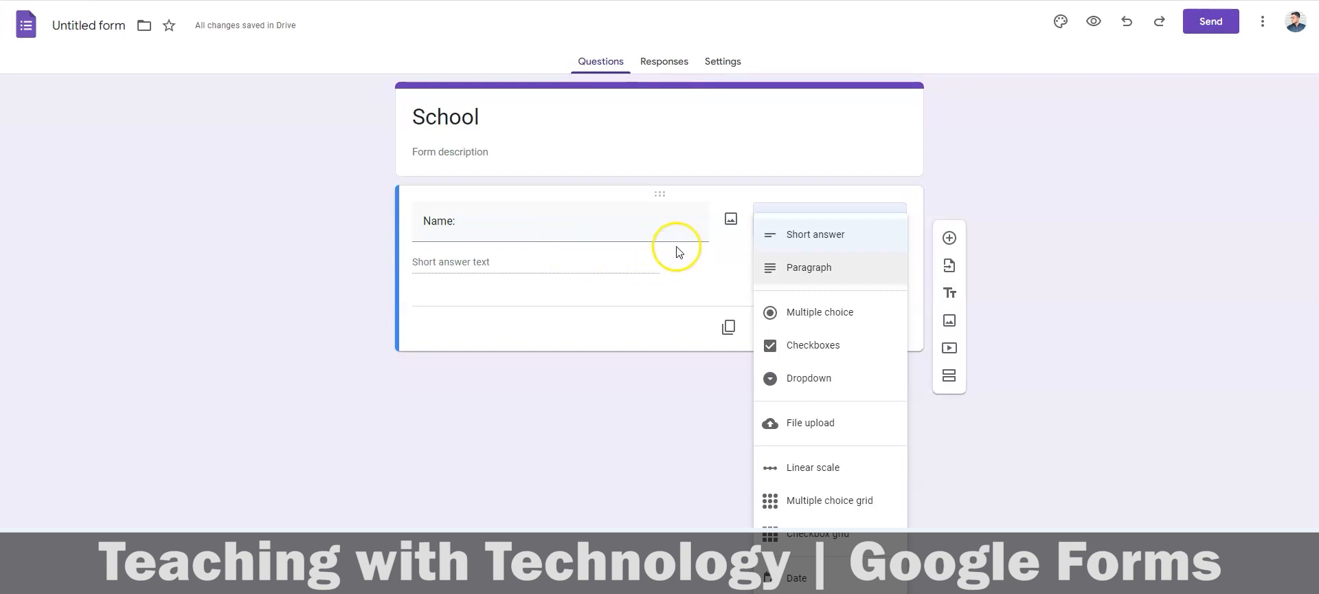
Set the Name question to Short answer and add a short-answer question titled "Cell No:"
click(818, 234)
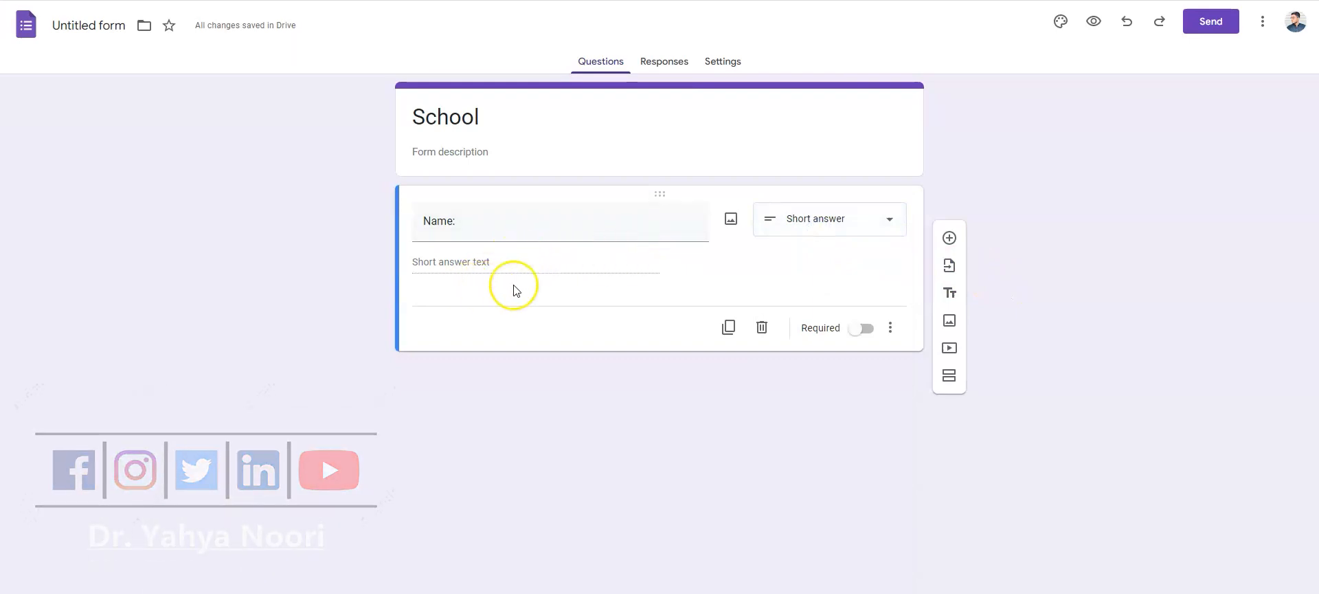
click(949, 238)
text(C)
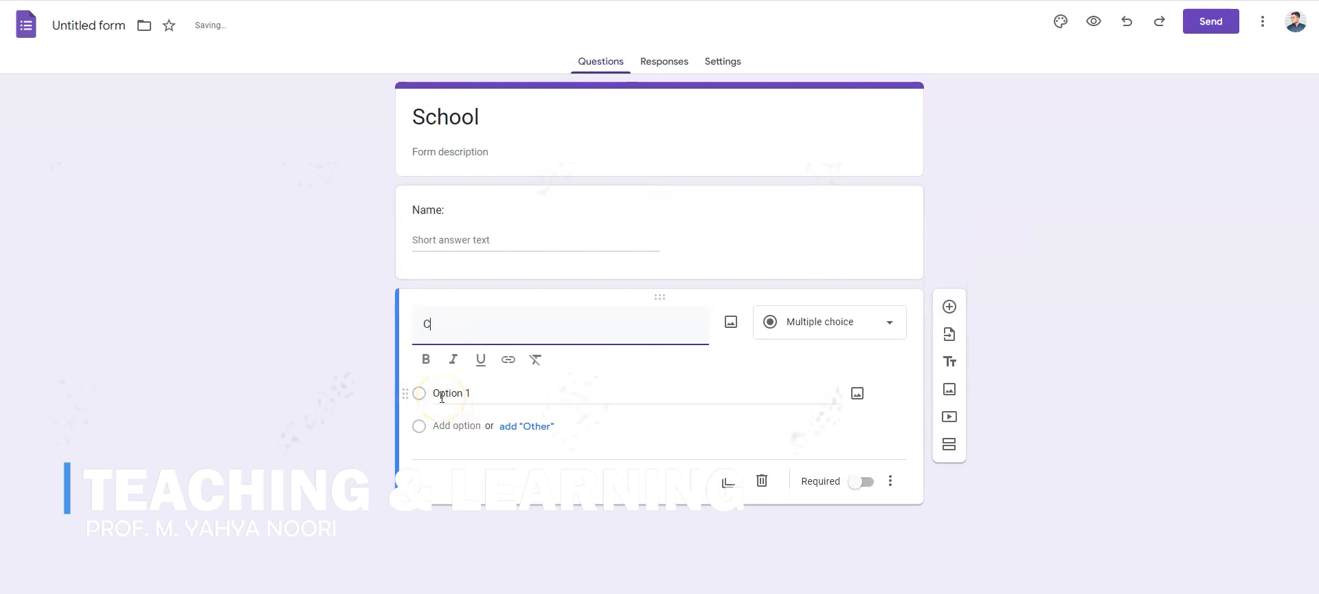
text(ellNo)
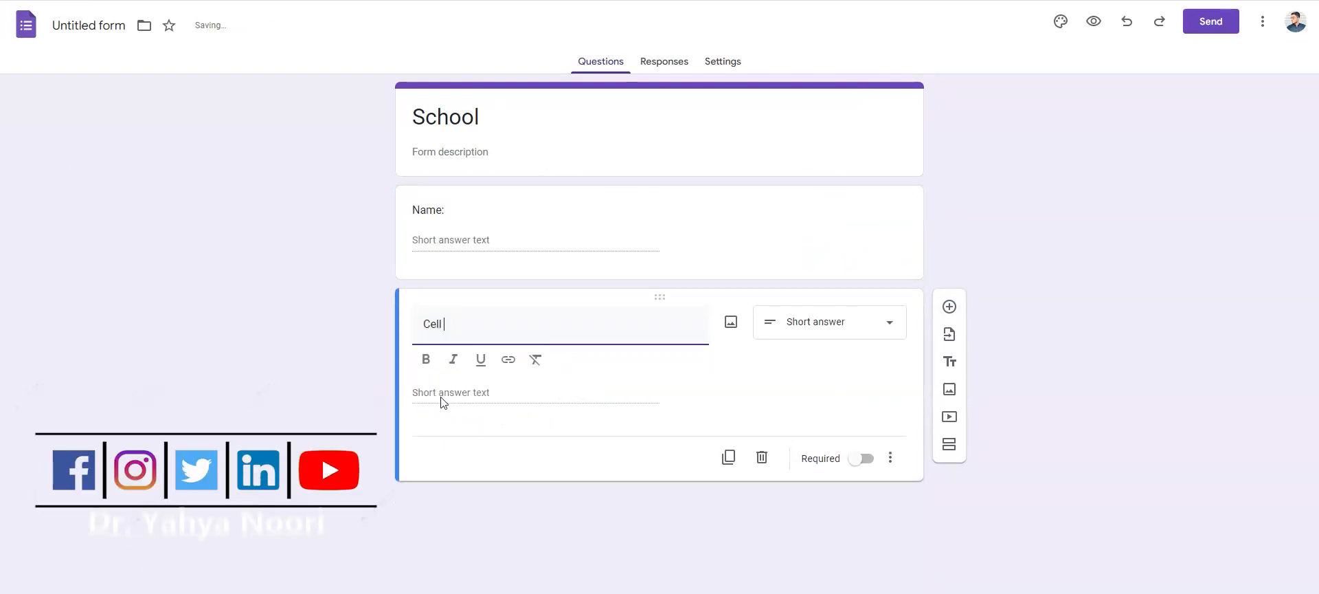
key(Left)
key(Left)
key(Right)
key(Right)
text(:)
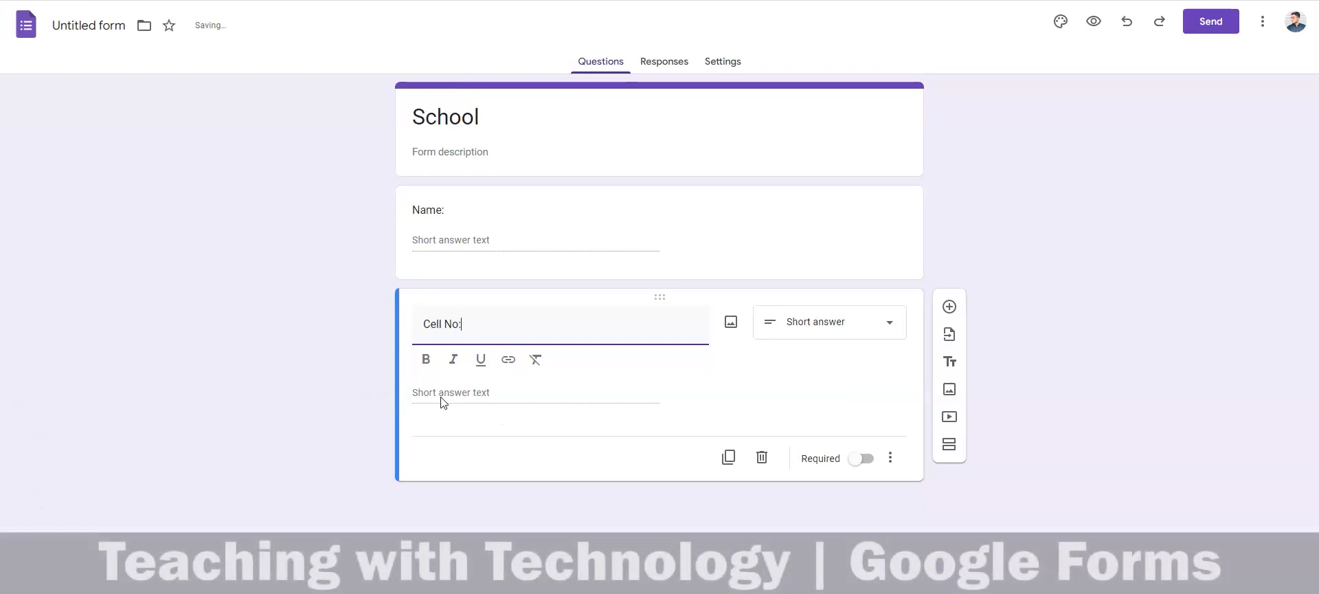
Add a short-answer question "Email" and a multiple-choice question "Choose Faculty" with the options Computer and Biology
click(950, 307)
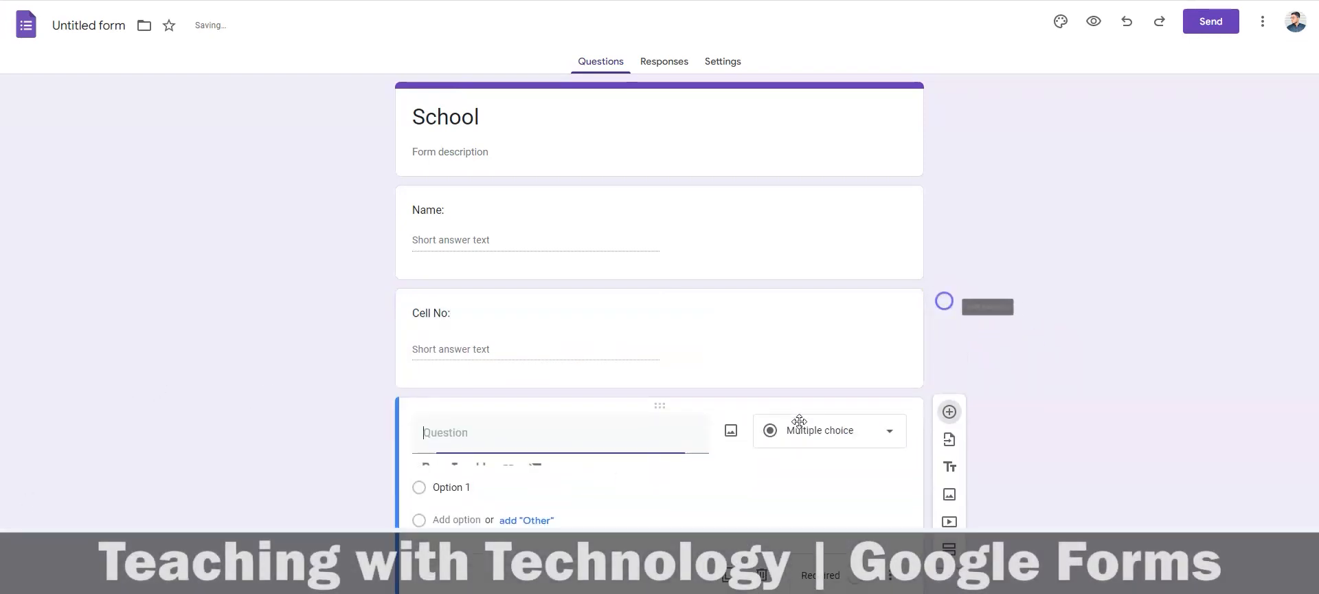
text(Email)
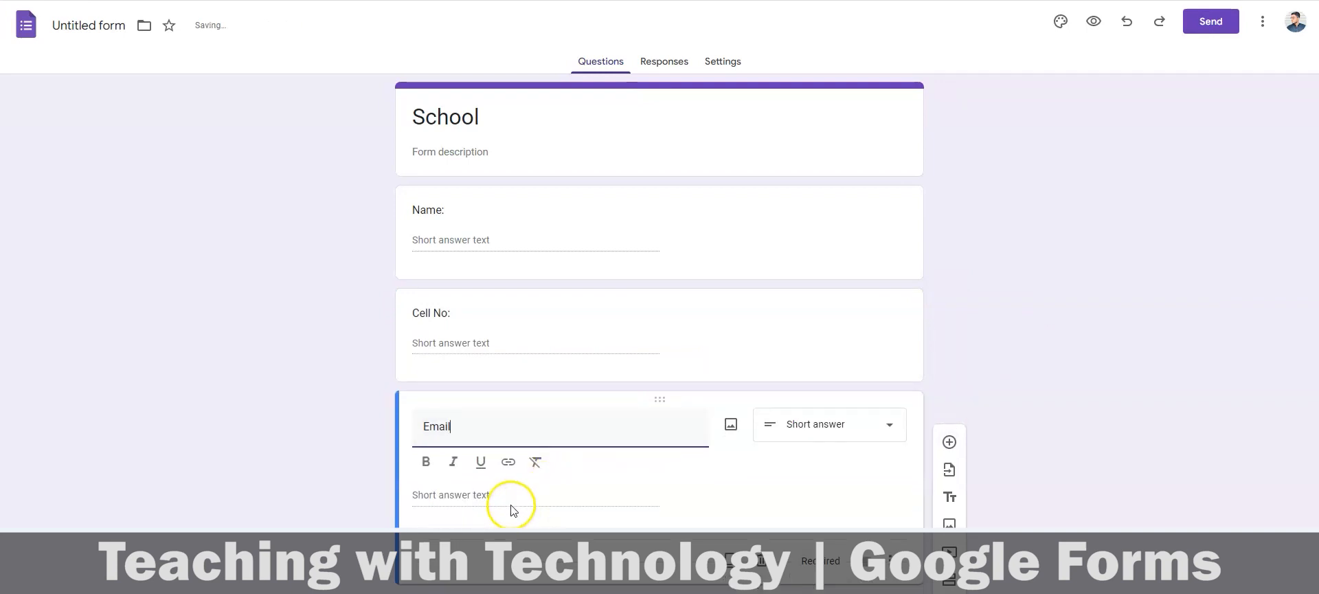
click(950, 440)
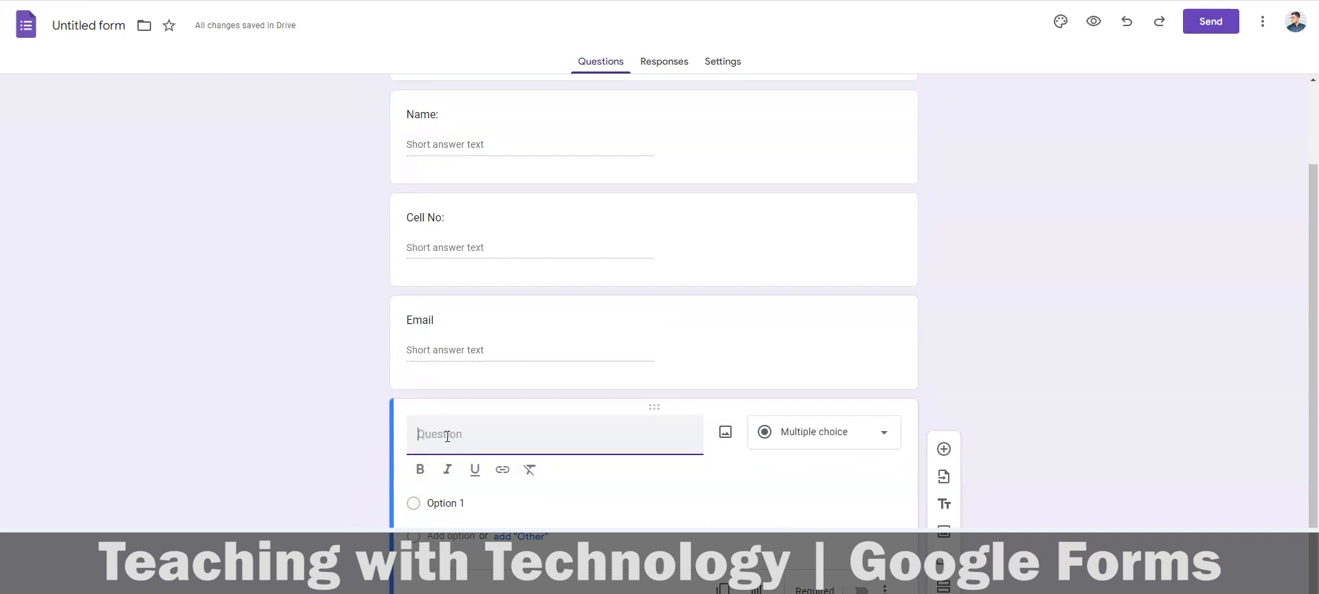
text(Choose Faculty)
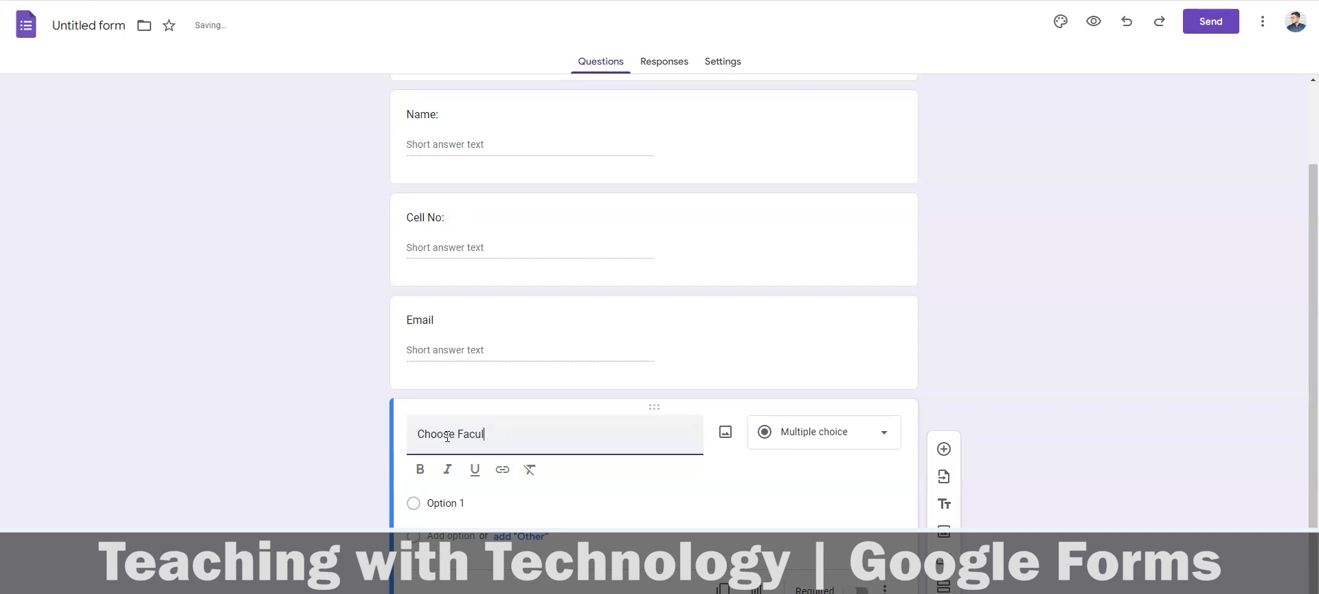
click(470, 502)
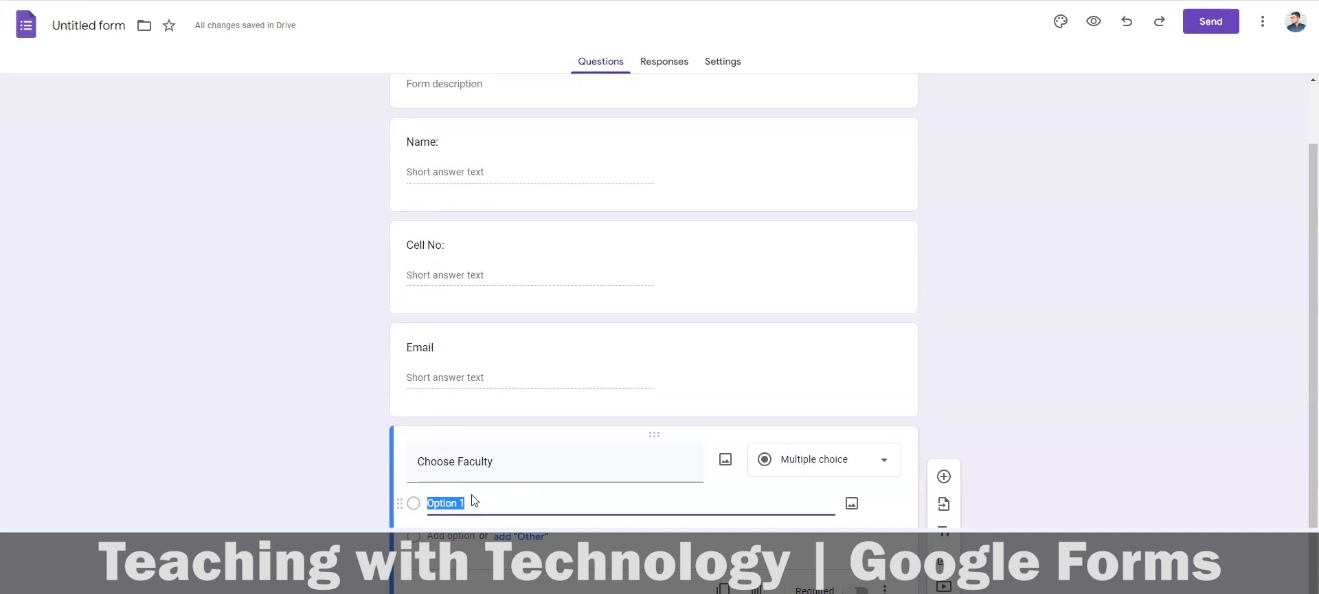
text(Computer)
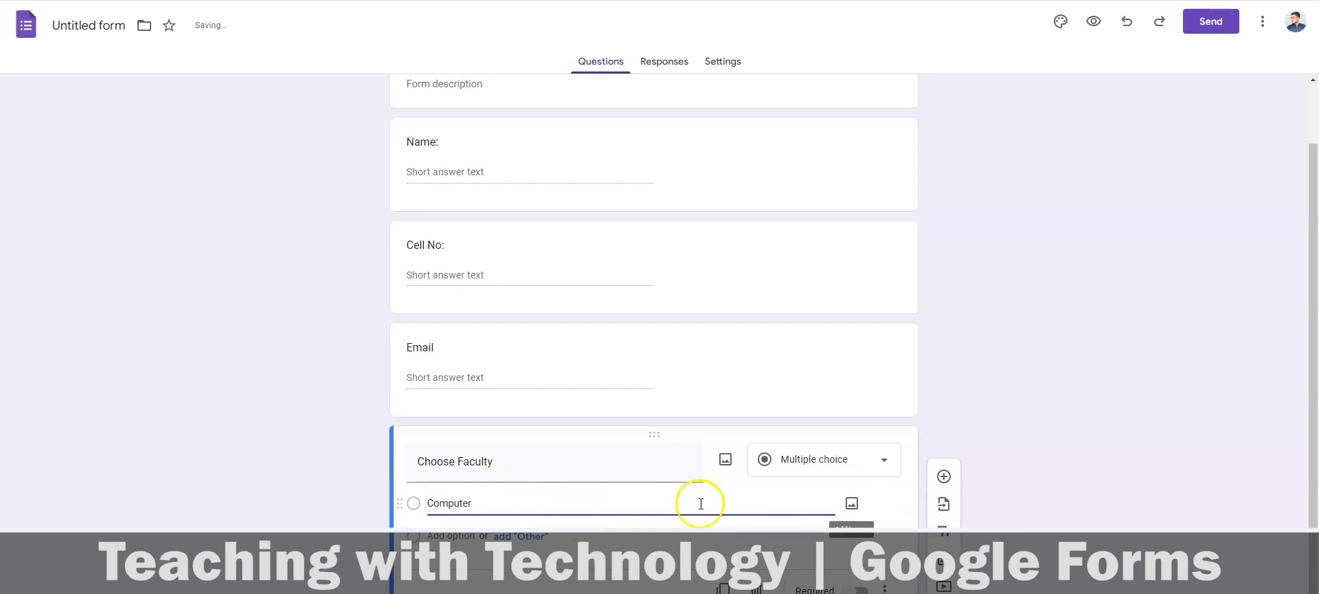
key(Return)
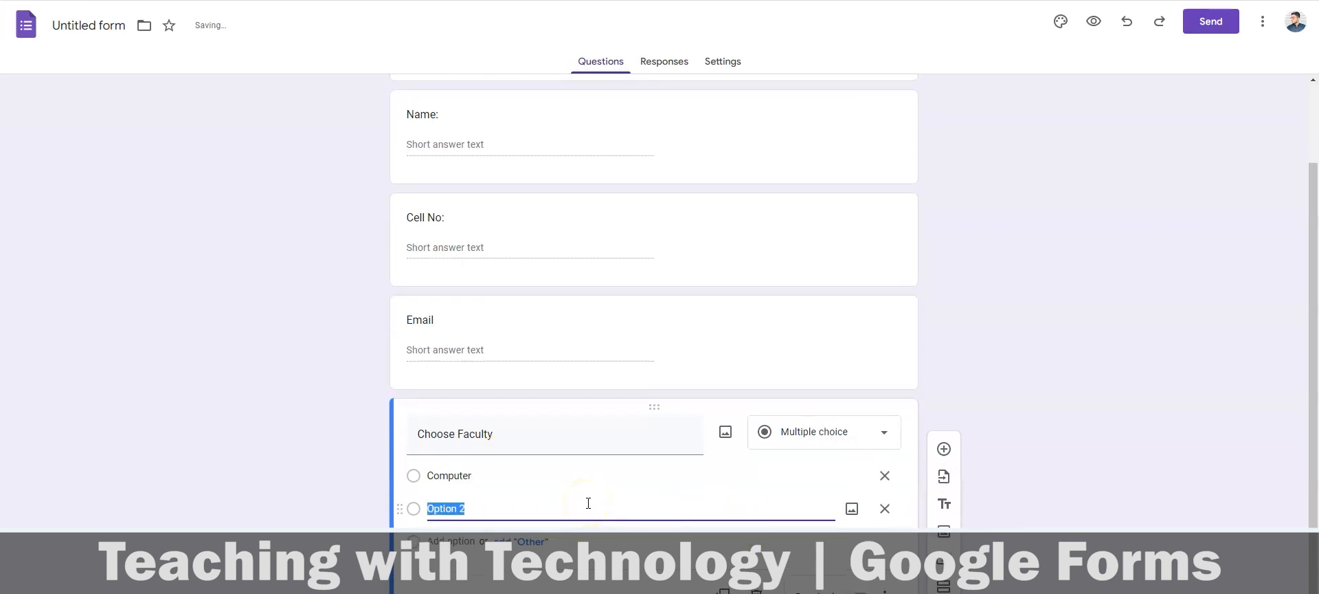
text(Biology)
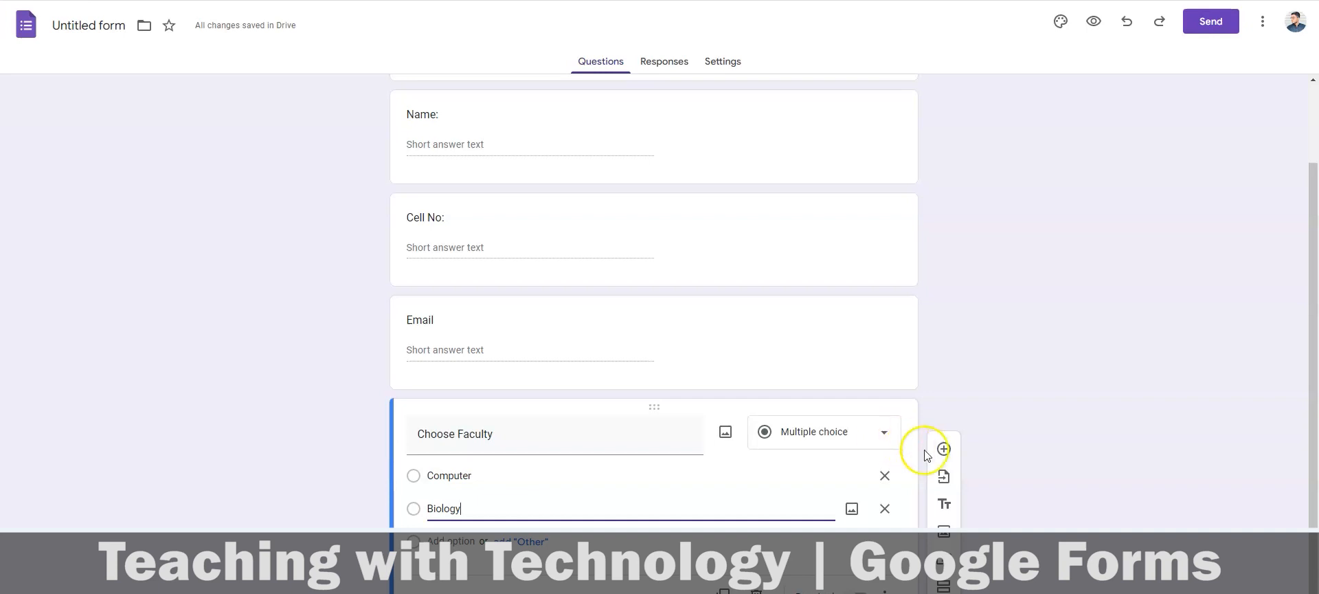
Add a checkbox question "Choose Your Suitable Days" with all suggested weekdays, and remove Friday, Saturday and Sunday
click(944, 448)
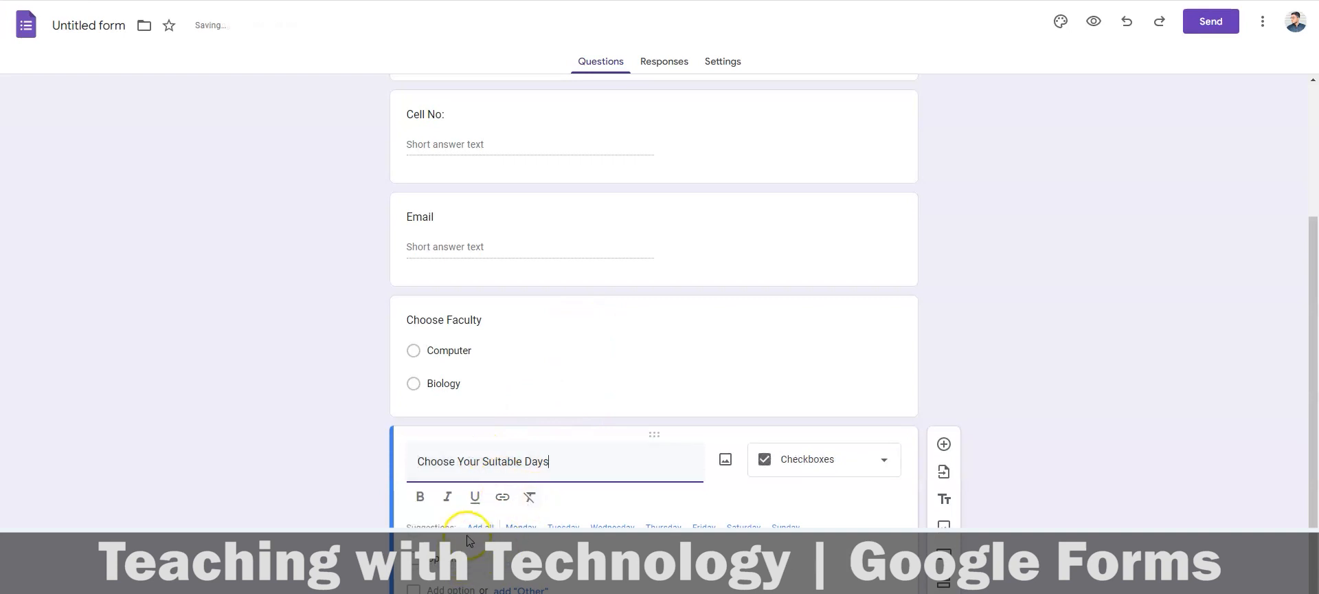
click(478, 528)
scroll(479, 529, down, 3)
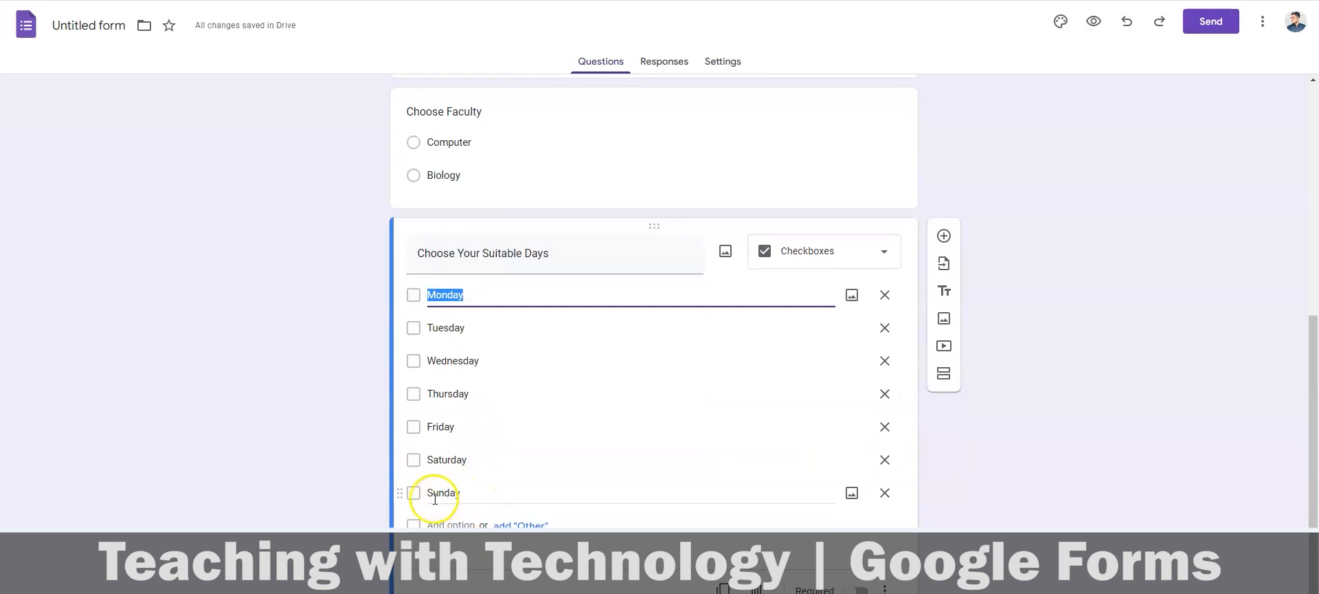
click(884, 493)
click(885, 494)
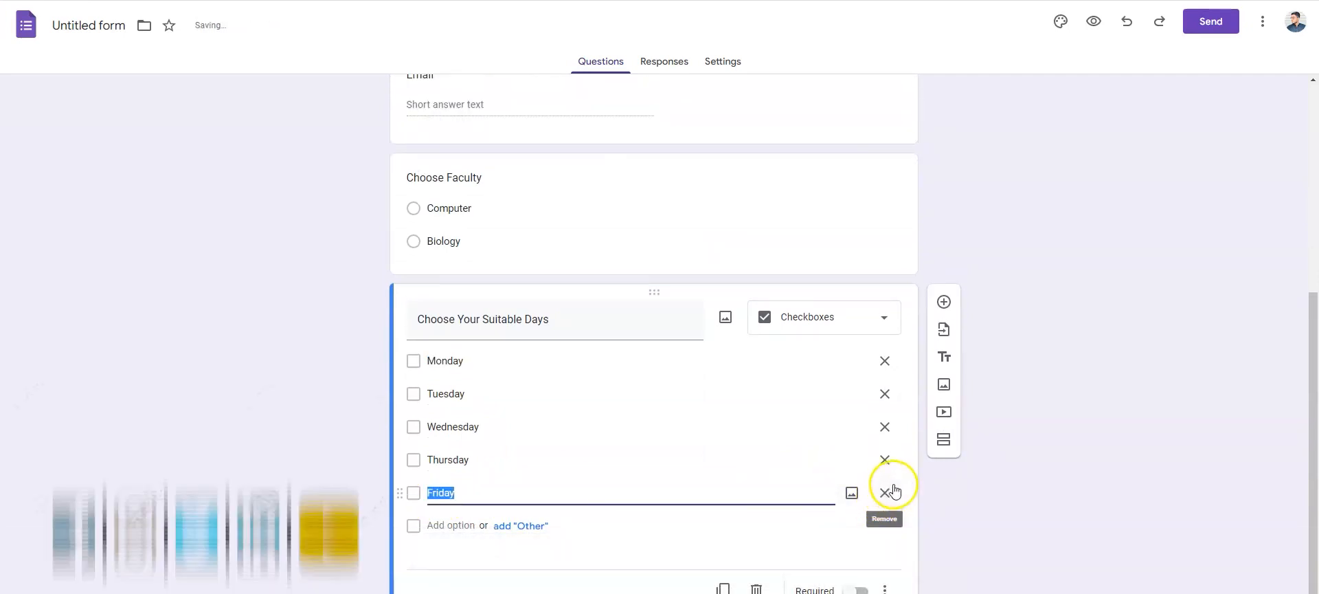
click(884, 493)
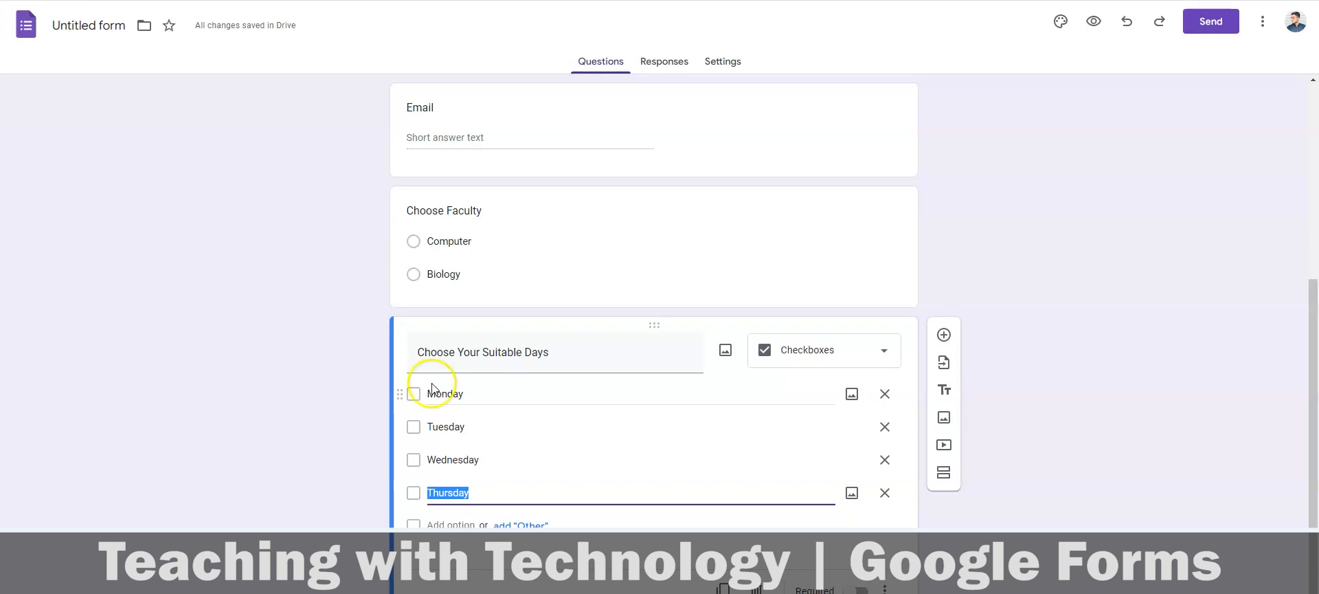
Make the Name and Cell No questions required
scroll(572, 391, up, 1)
scroll(572, 391, up, 4)
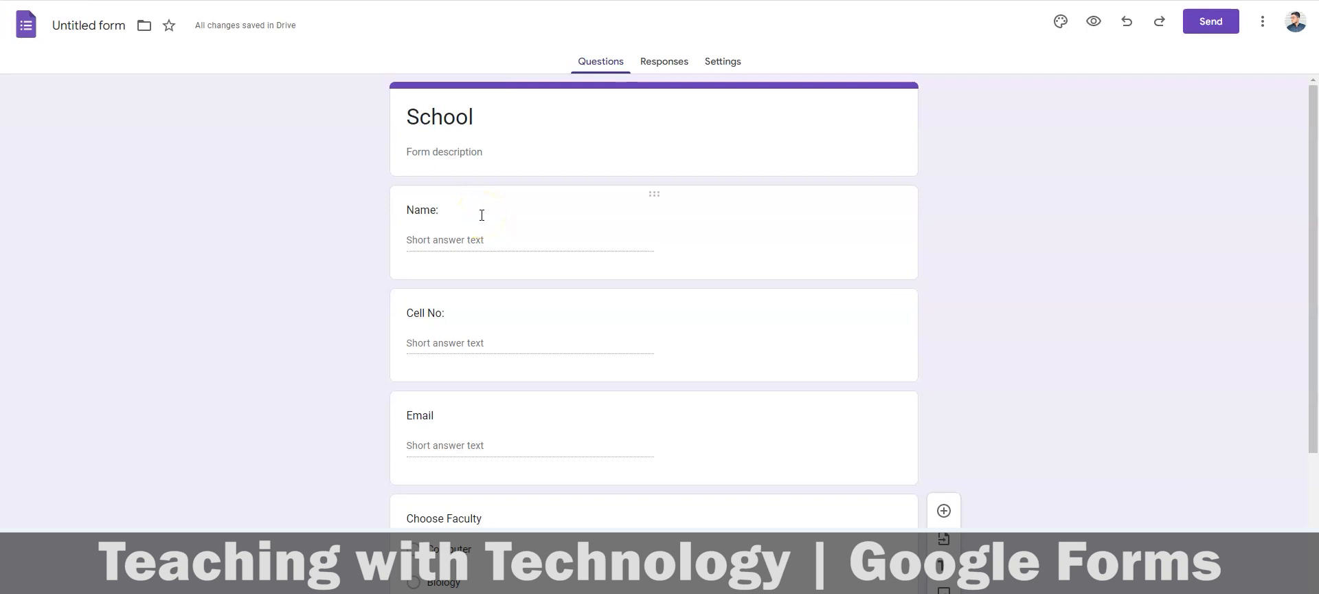
click(485, 201)
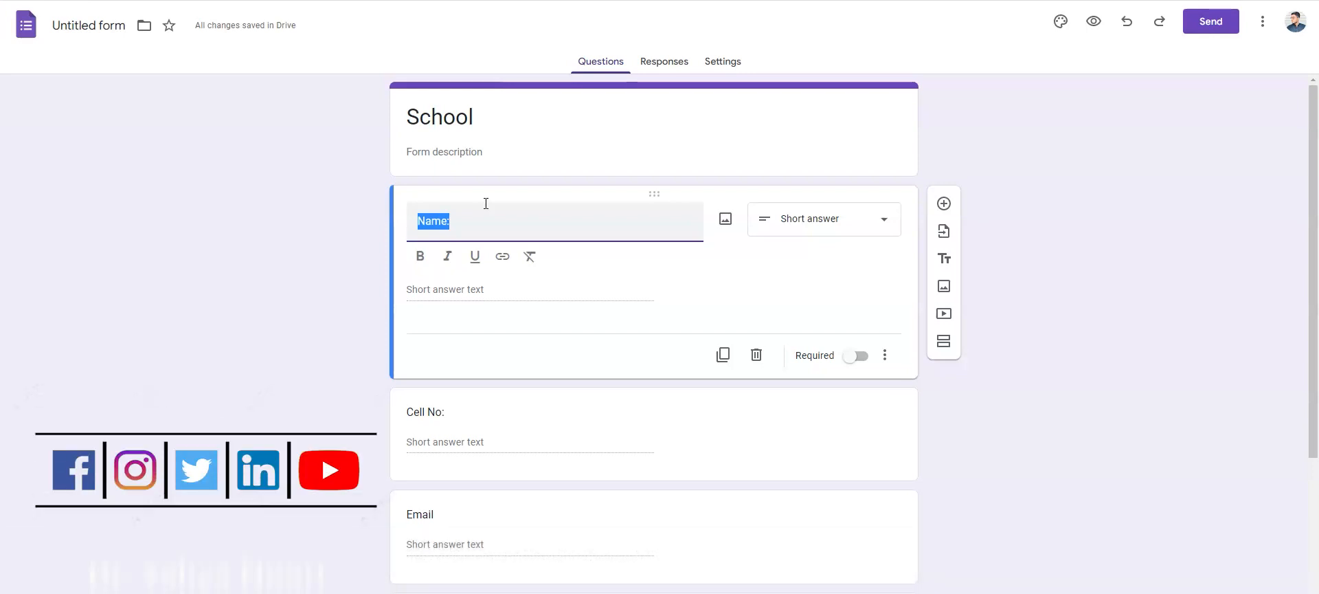
click(495, 195)
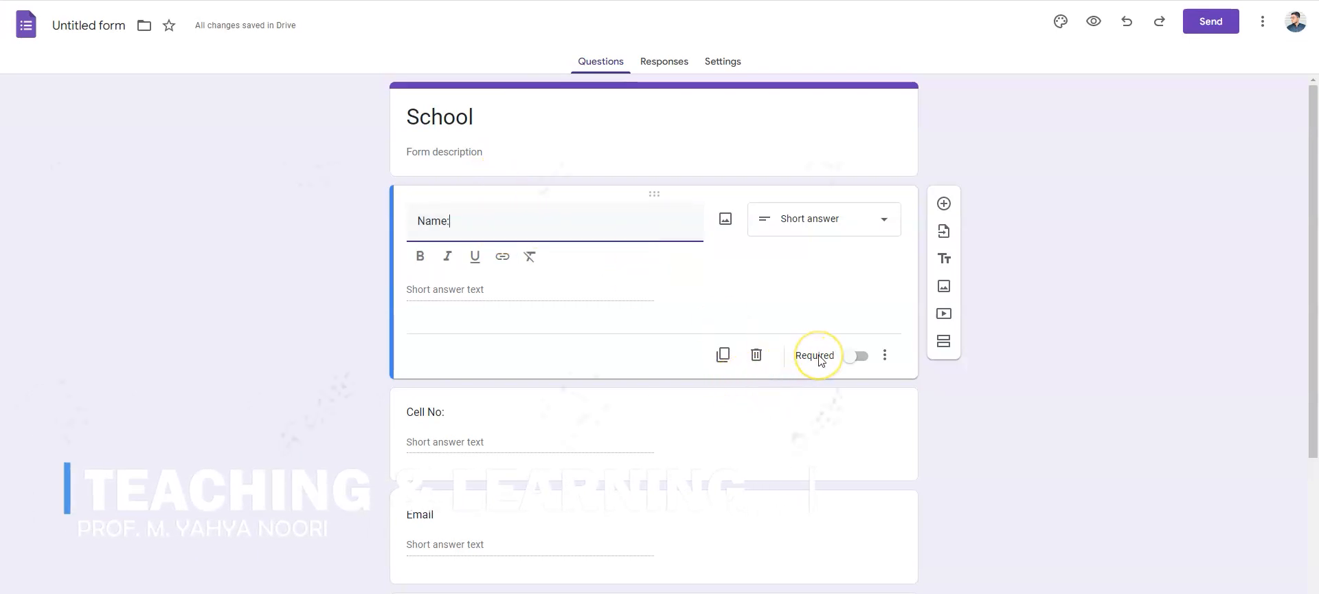
click(852, 356)
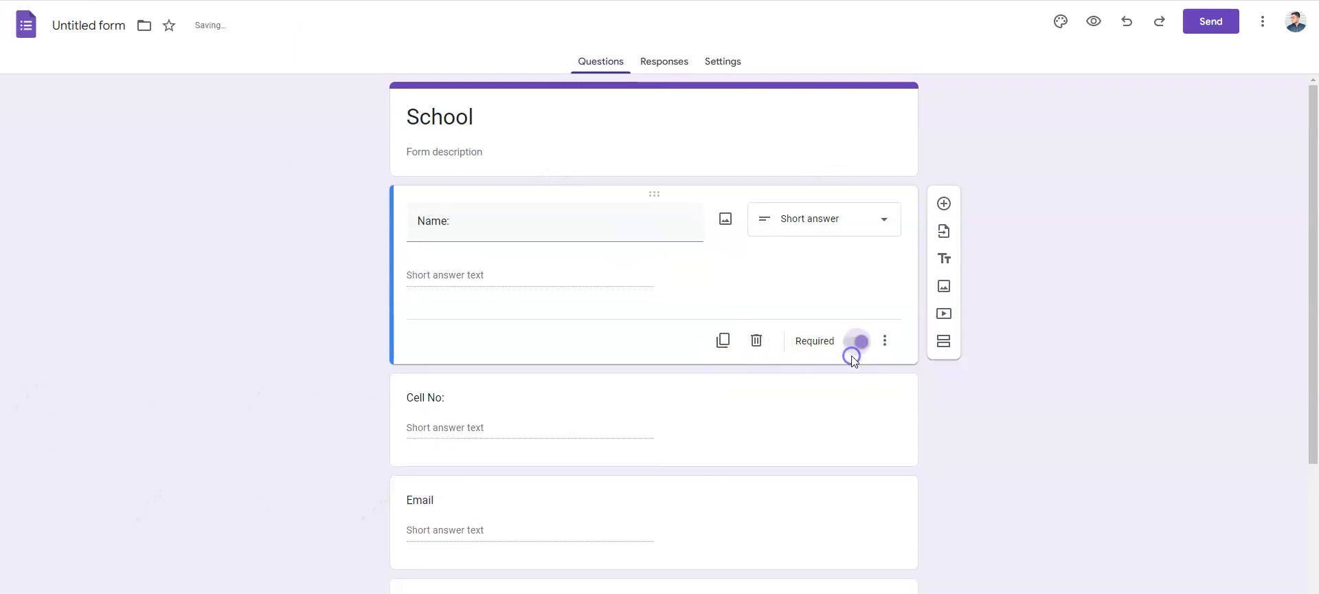
click(550, 384)
click(857, 457)
Make the Email, Choose Faculty and Choose Your Suitable Days questions required
scroll(739, 467, down, 3)
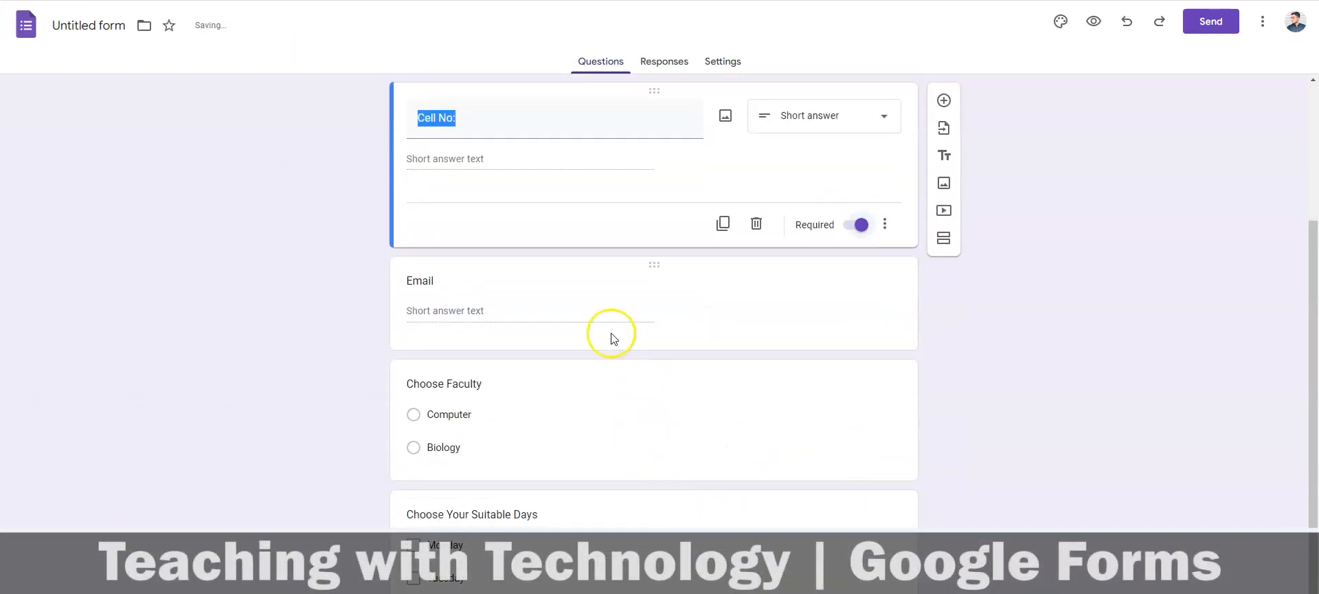
click(610, 333)
click(854, 357)
scroll(715, 422, down, 2)
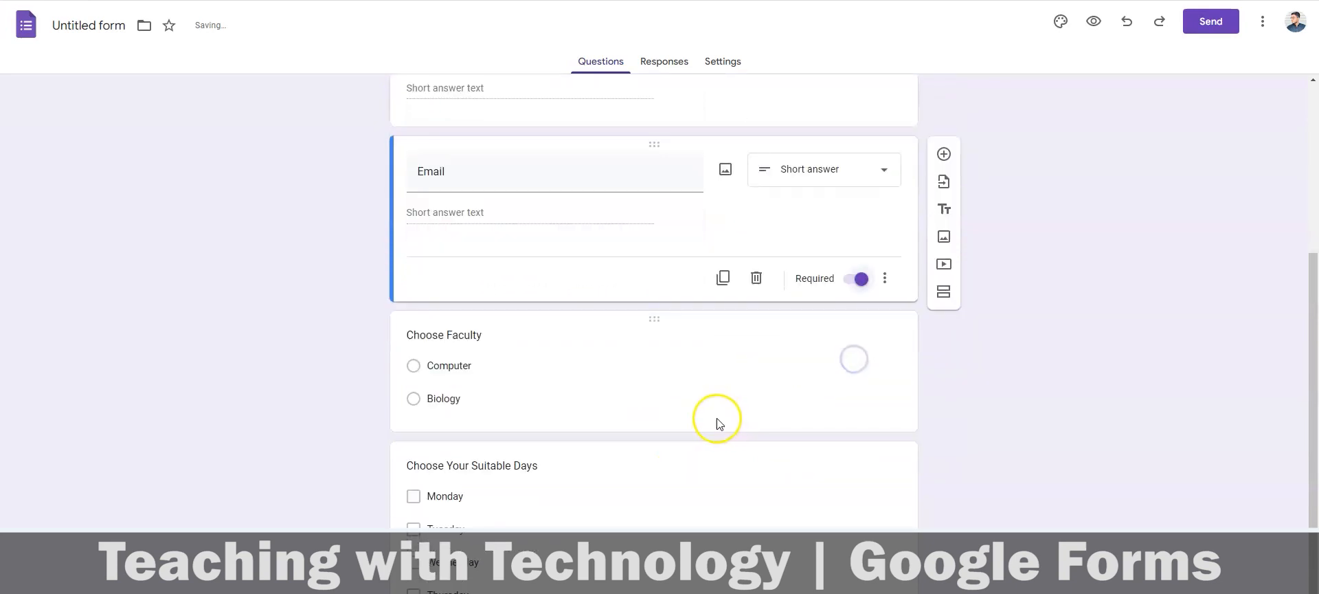
click(621, 327)
click(858, 455)
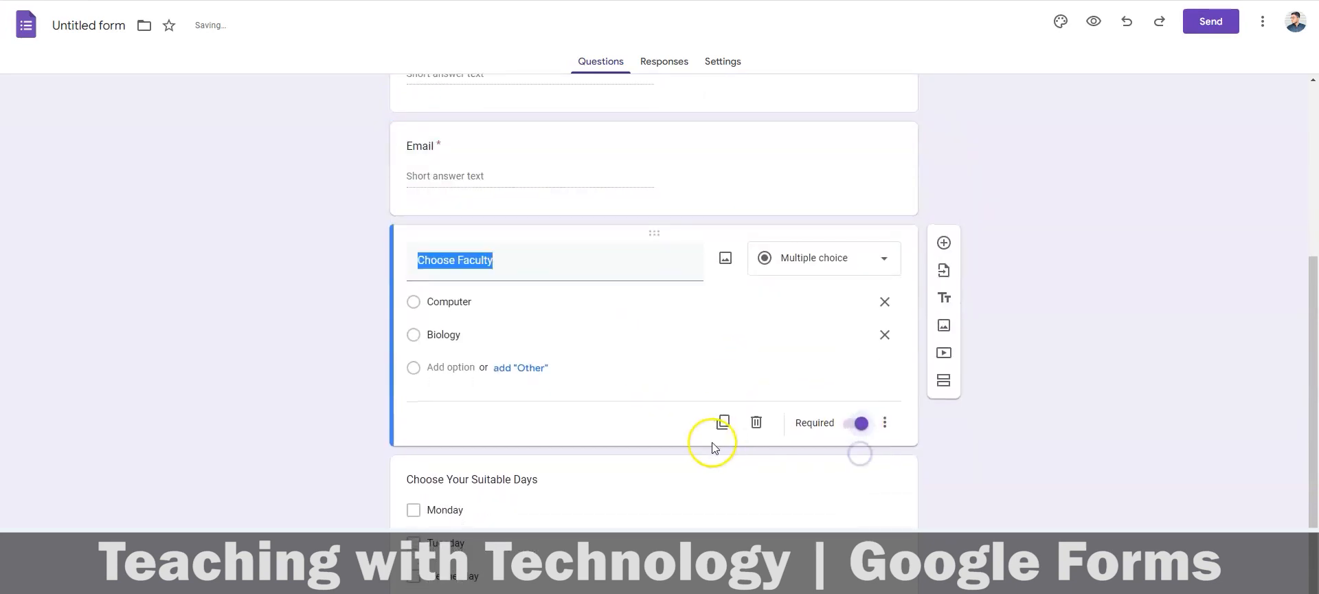
scroll(609, 451, down, 1)
click(584, 451)
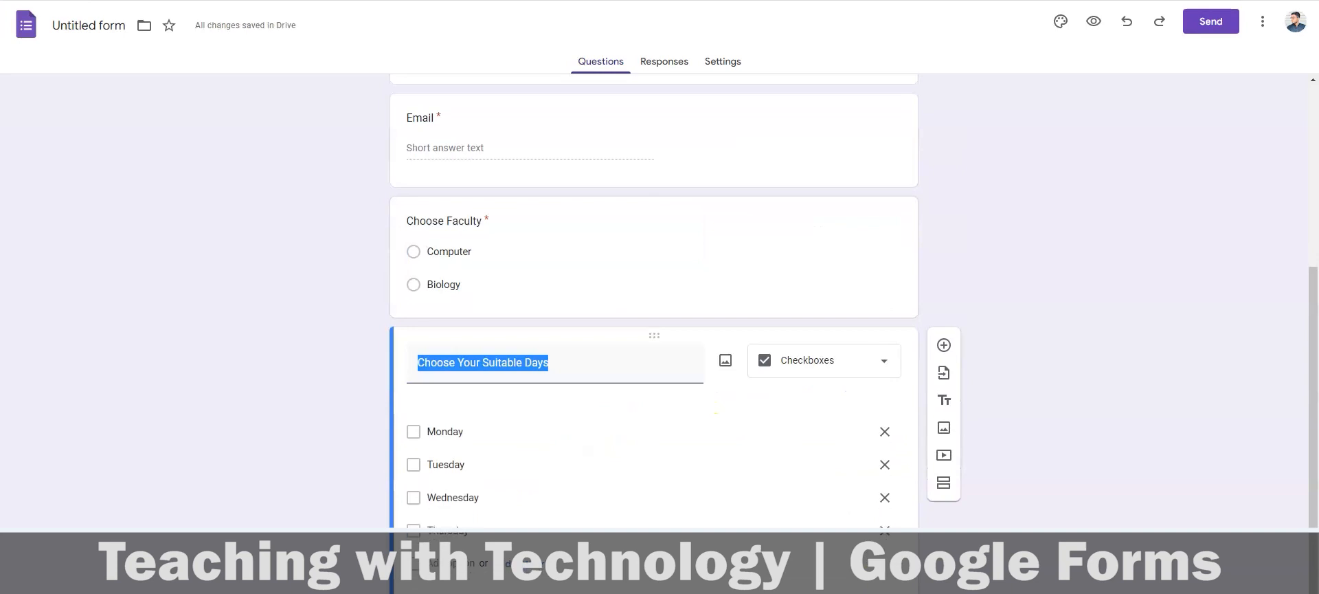
Preview the form and look through all its questions
scroll(702, 499, up, 5)
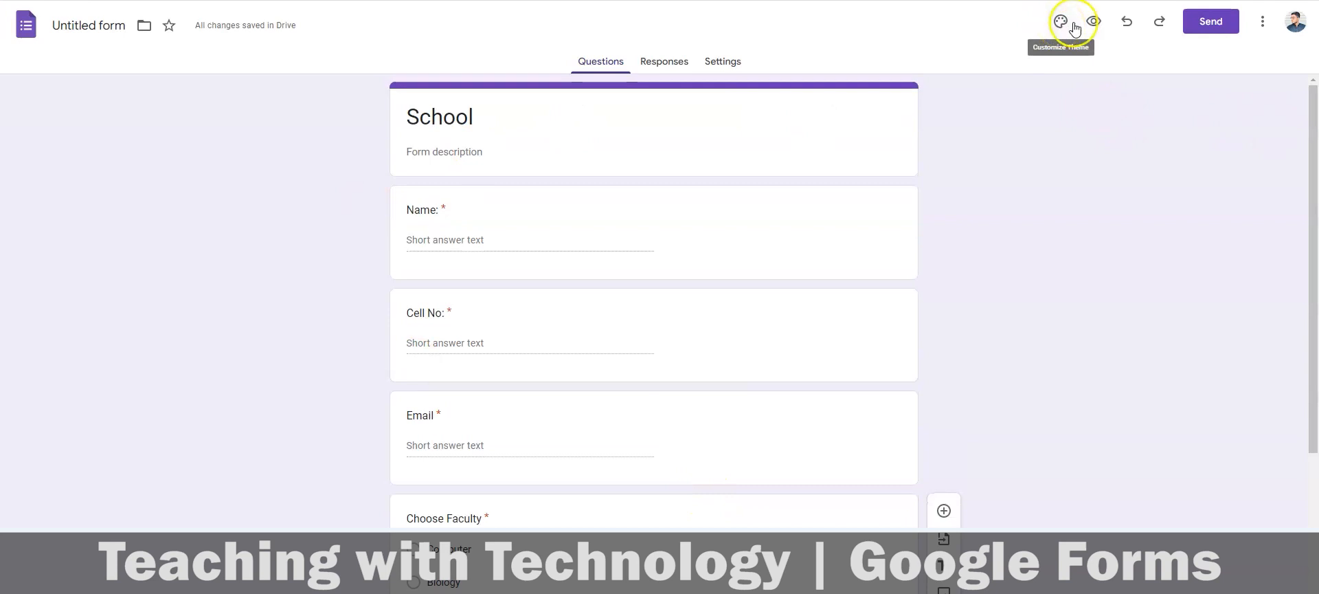
click(1097, 23)
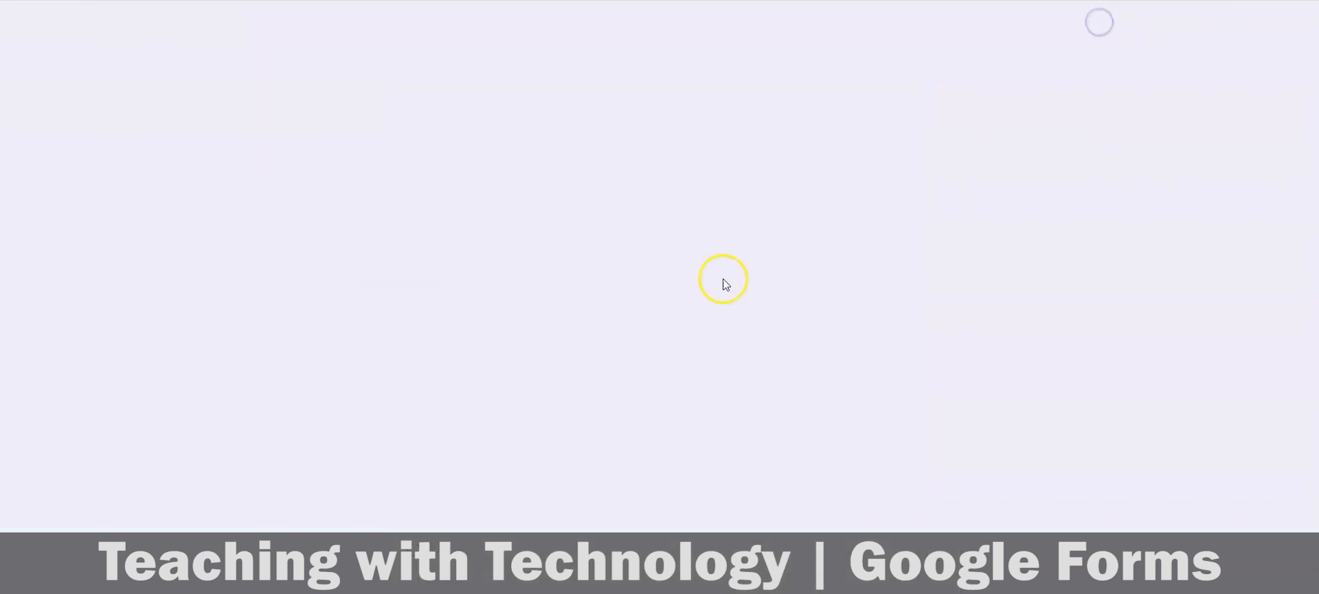
scroll(550, 261, down, 3)
scroll(550, 262, up, 3)
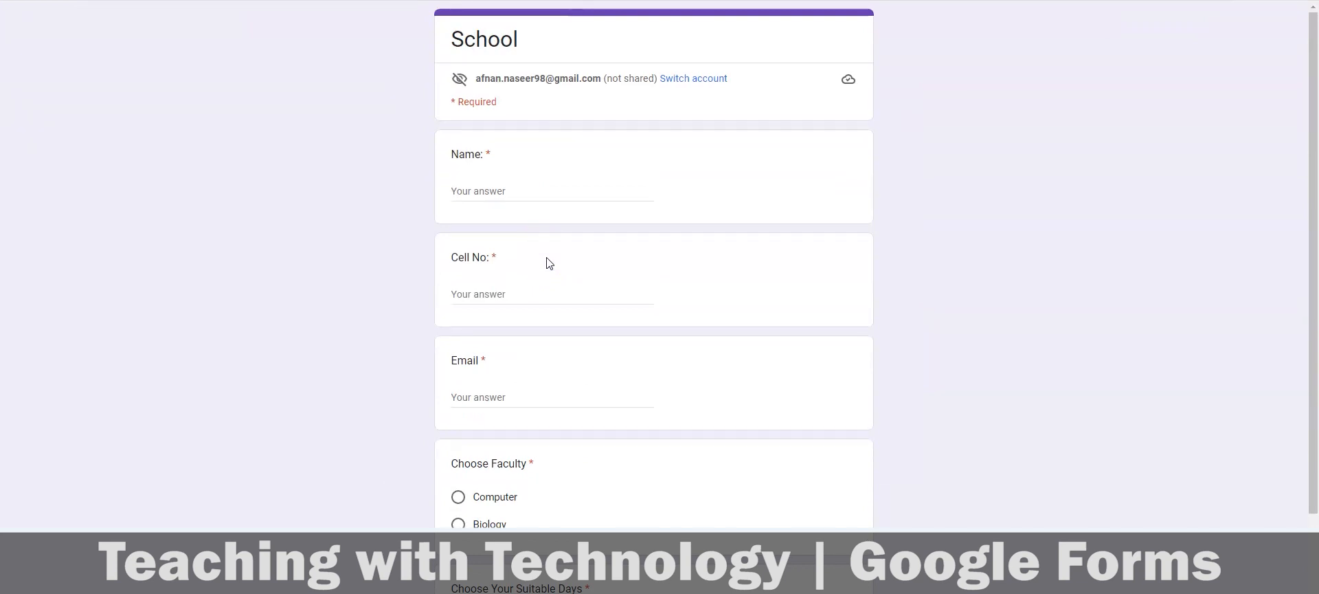
Return to the form editor, make the Name question optional and preview the form again
click(687, 0)
click(498, 204)
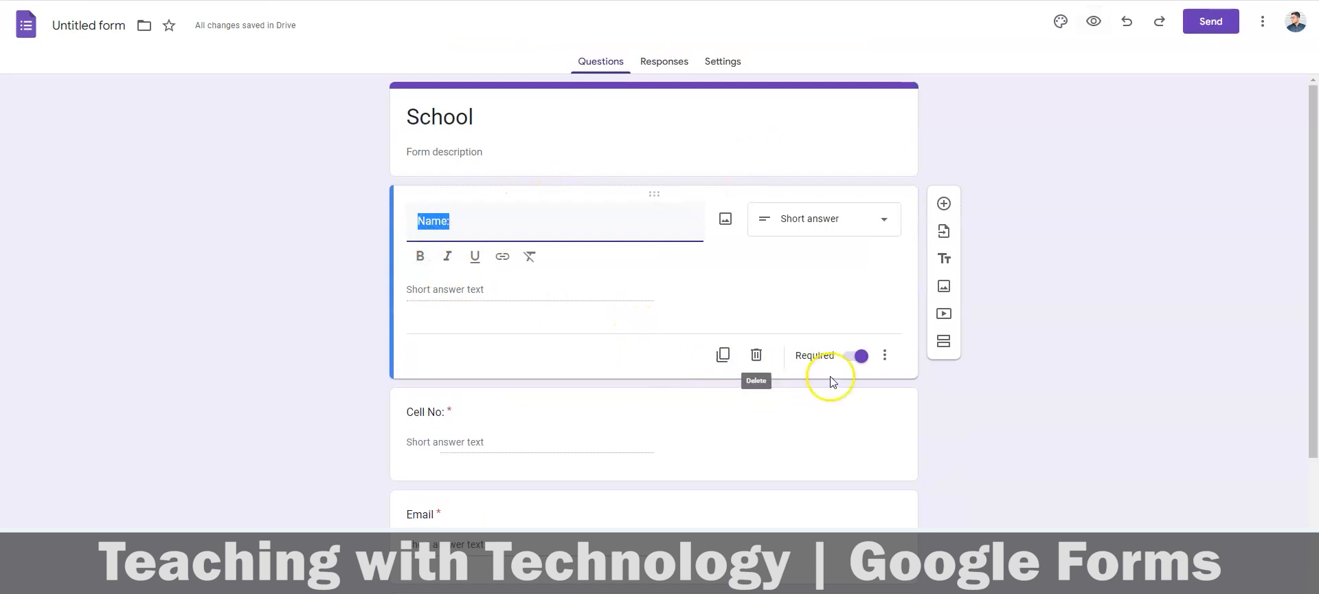
click(856, 356)
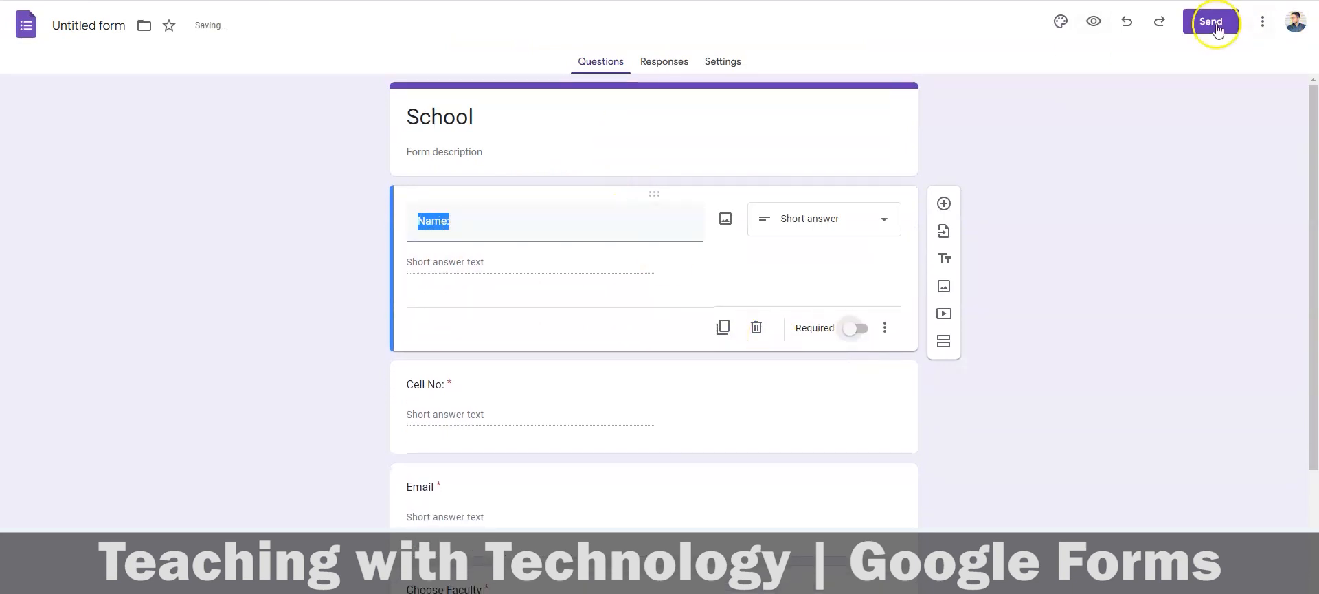
click(1093, 21)
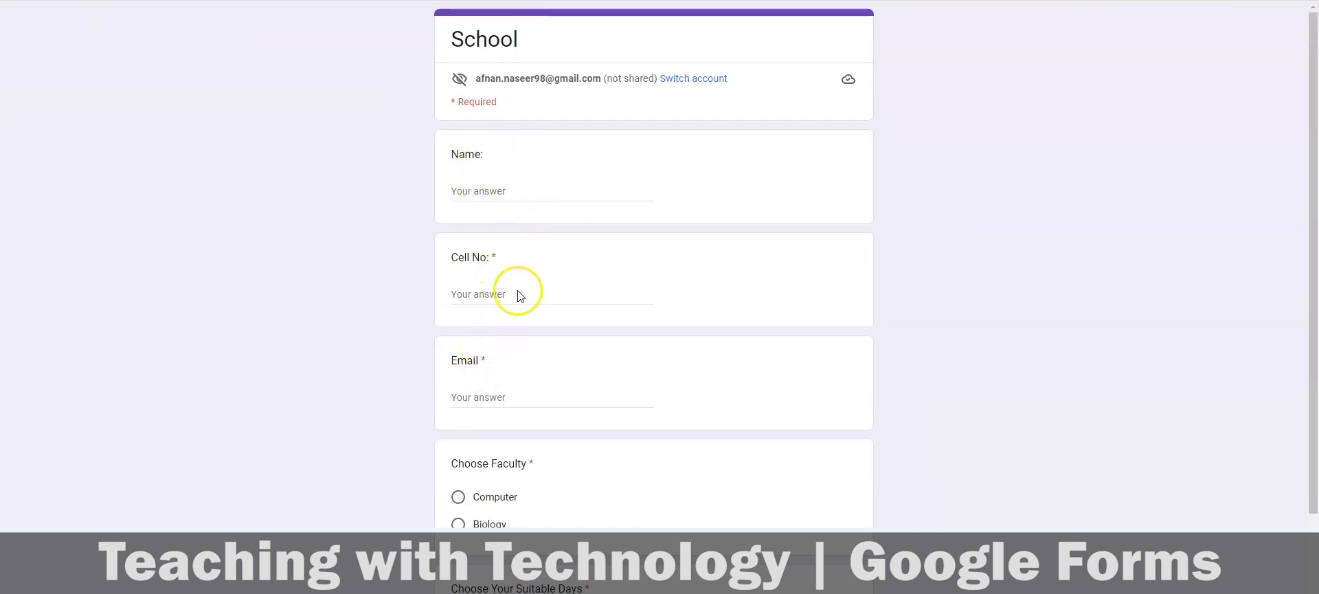
scroll(539, 485, down, 3)
scroll(512, 429, up, 3)
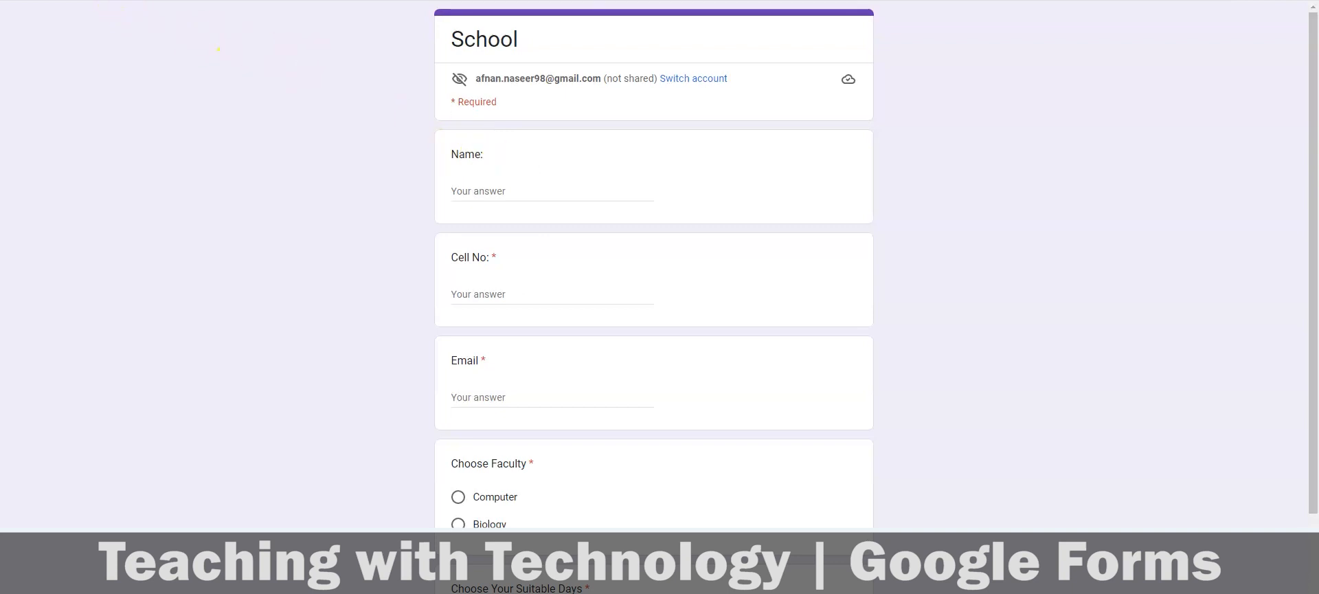
Return to the form editor and make the Name question required again
click(117, 0)
click(852, 329)
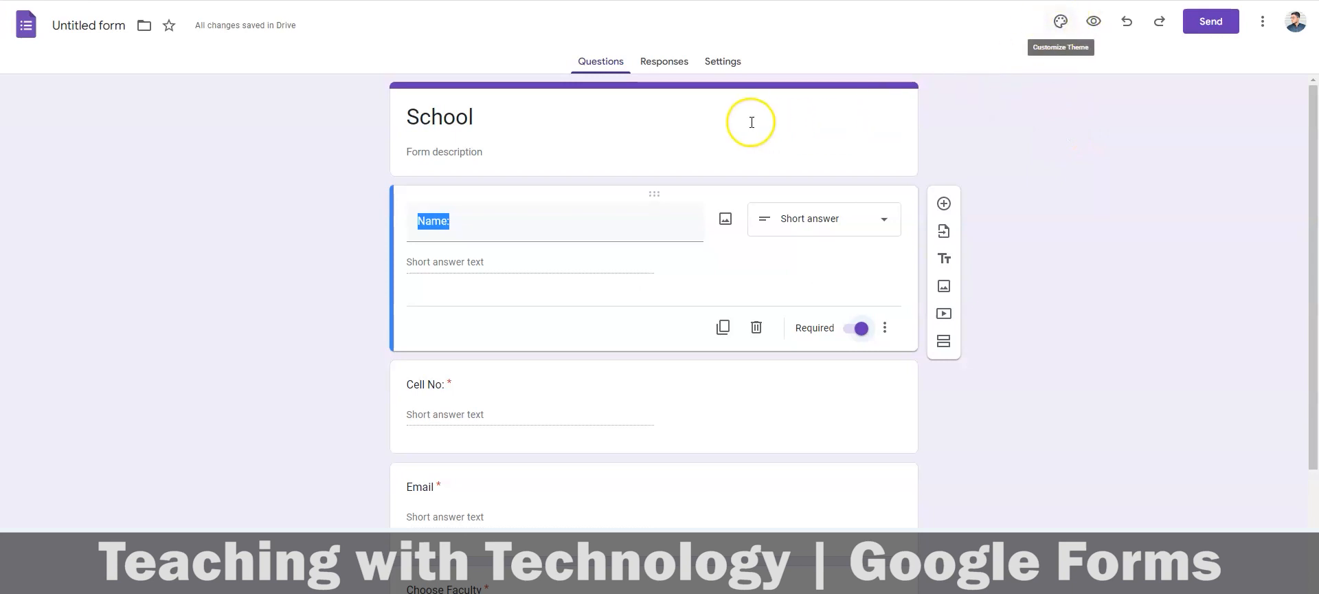
Open the theme settings and set the header text to Impact at size 22
click(1058, 25)
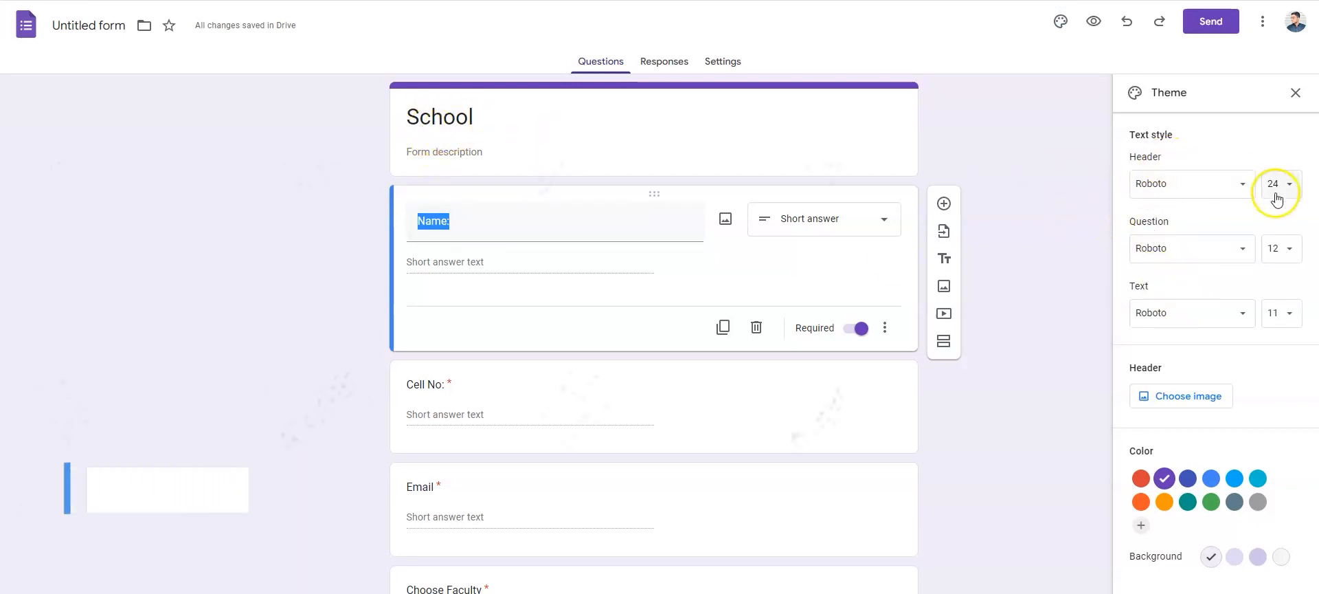
click(1237, 183)
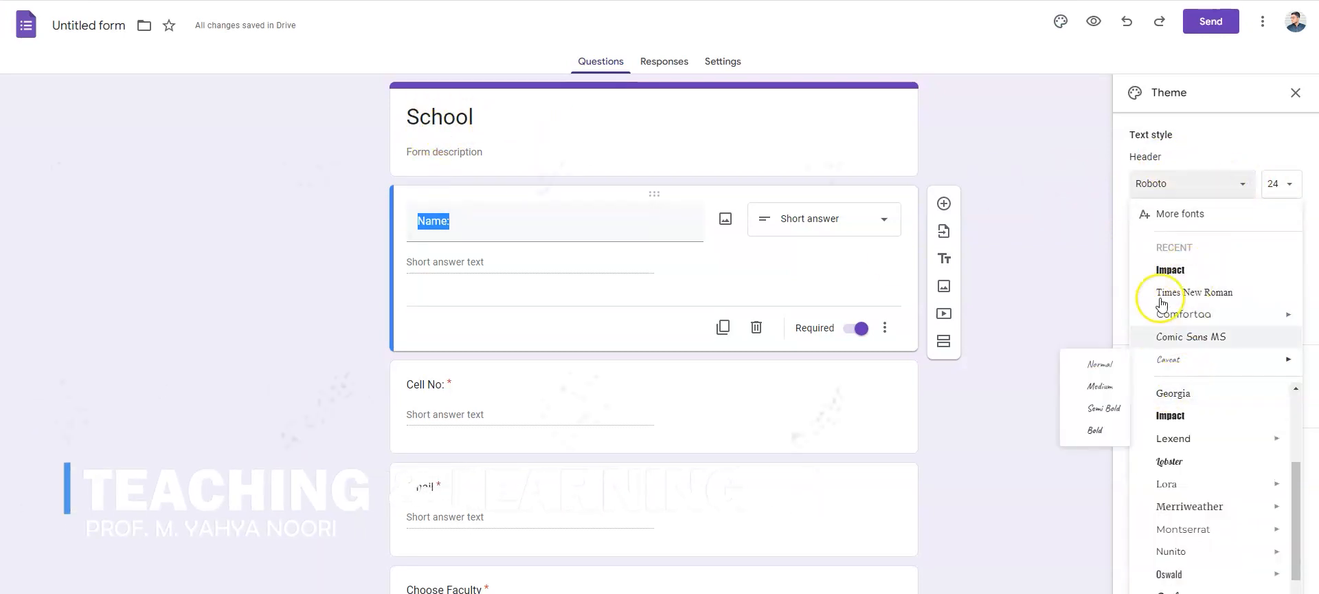
click(1168, 270)
click(1283, 186)
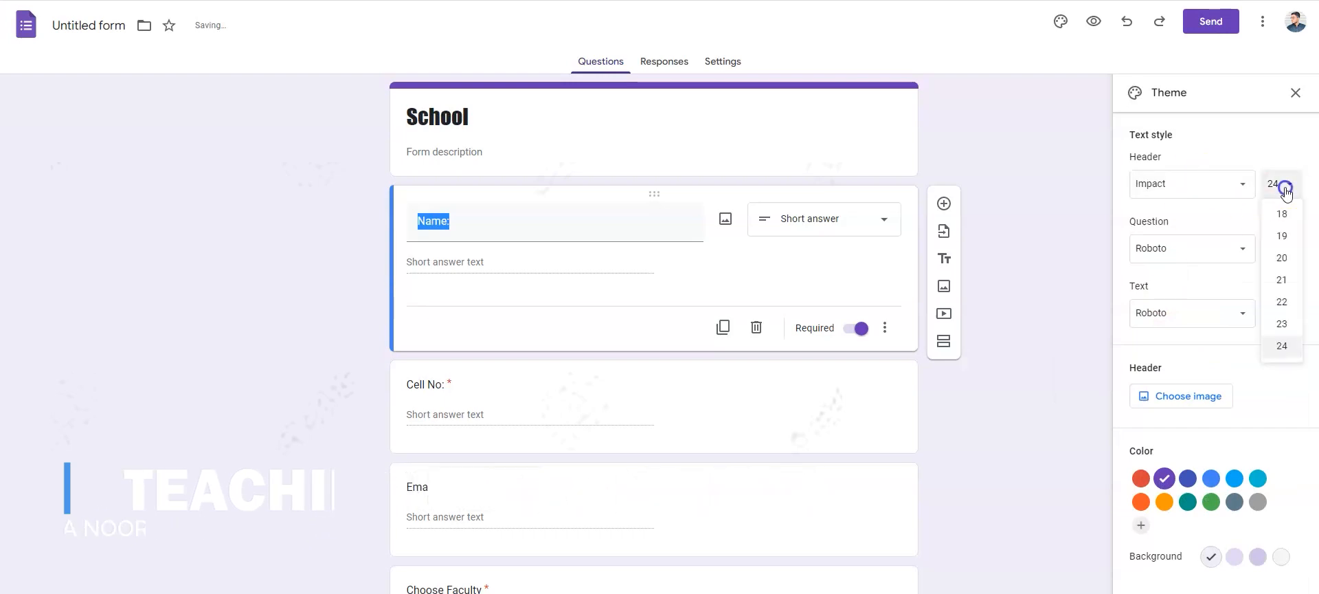
click(1282, 302)
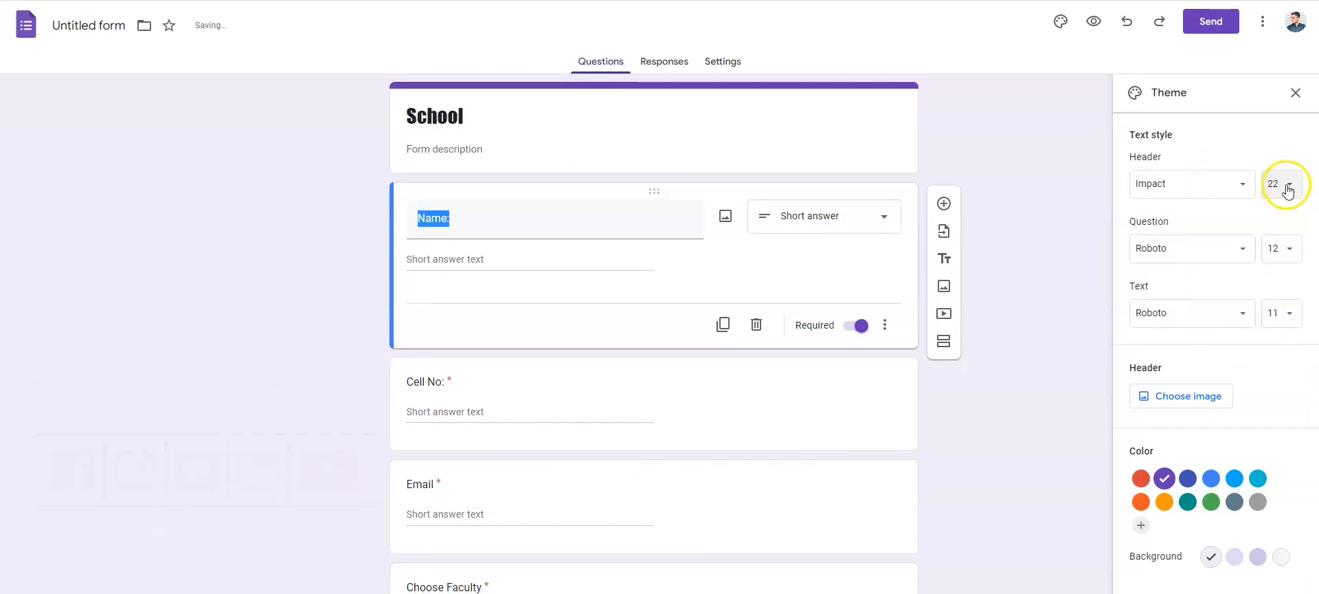
Set the question font to Comfortaa and check it on the form's questions
click(491, 224)
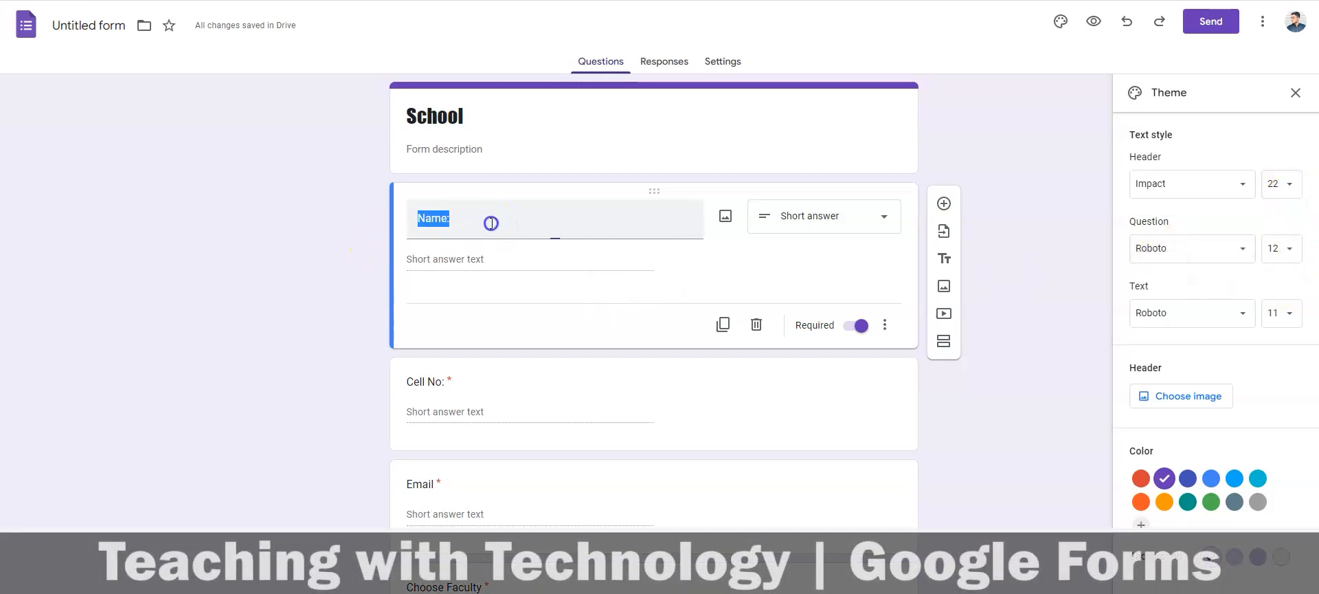
click(1235, 251)
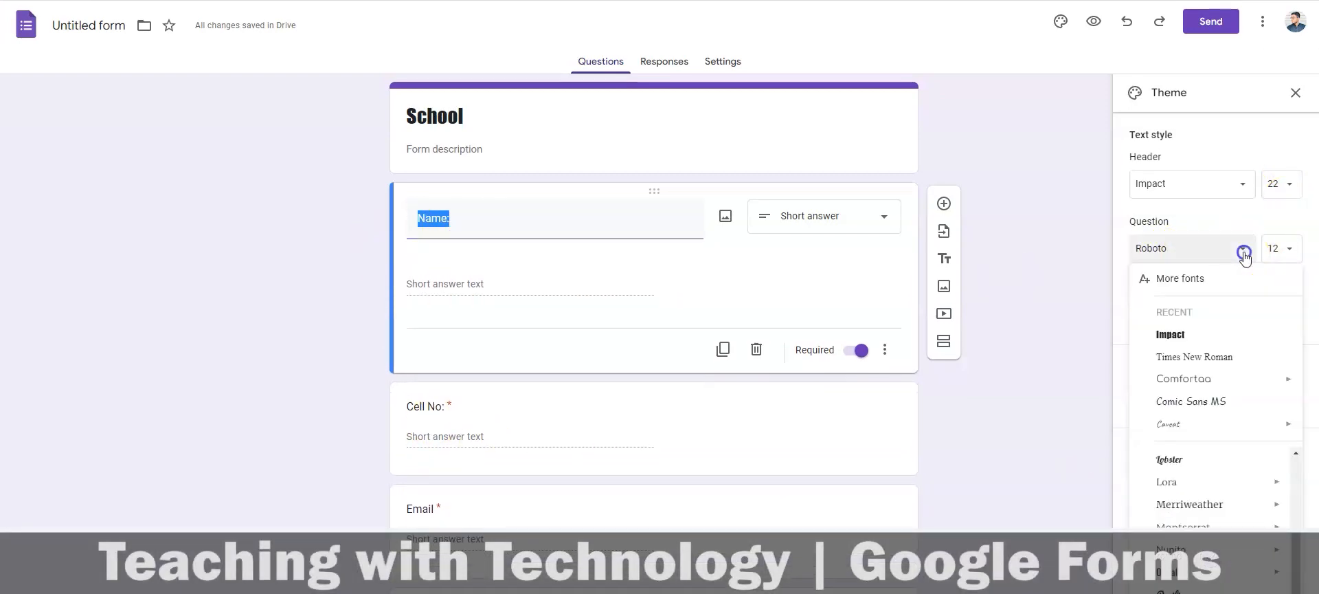
click(1192, 381)
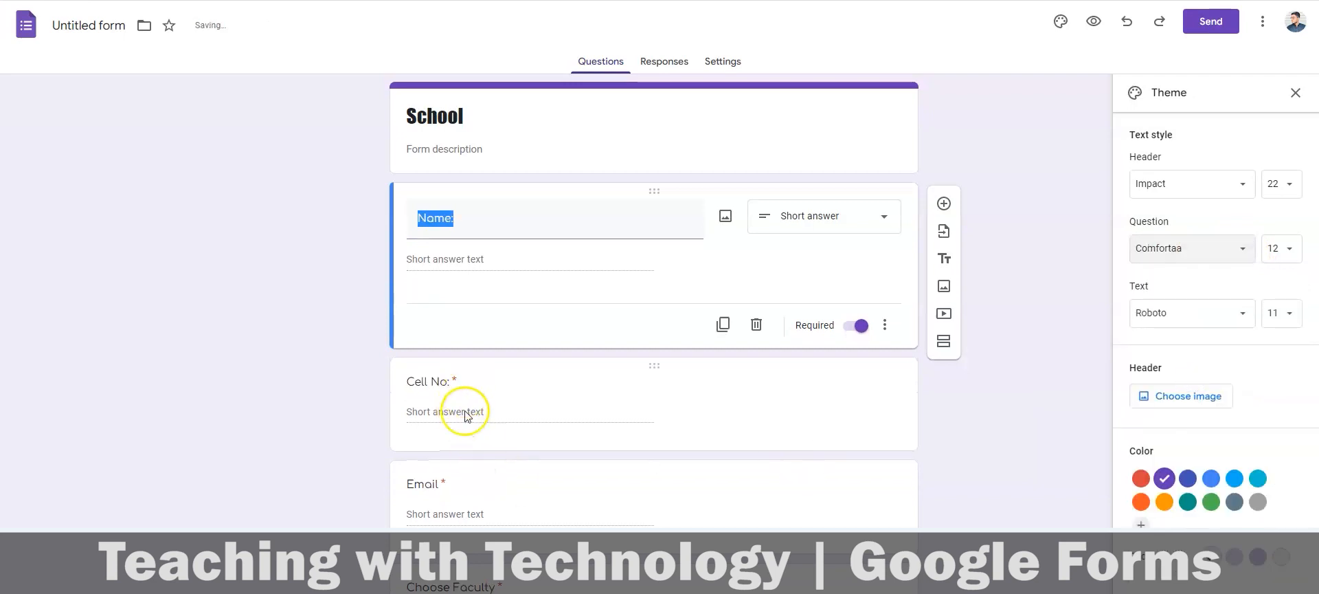
scroll(462, 412, down, 3)
scroll(475, 404, up, 3)
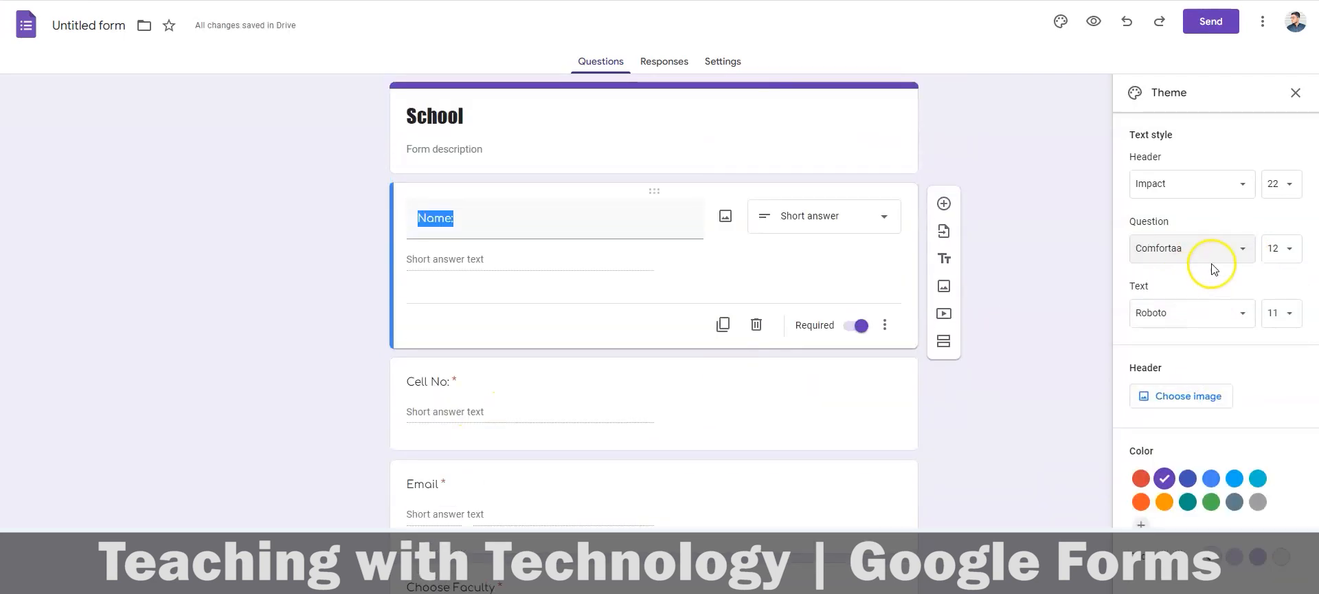
scroll(447, 431, down, 3)
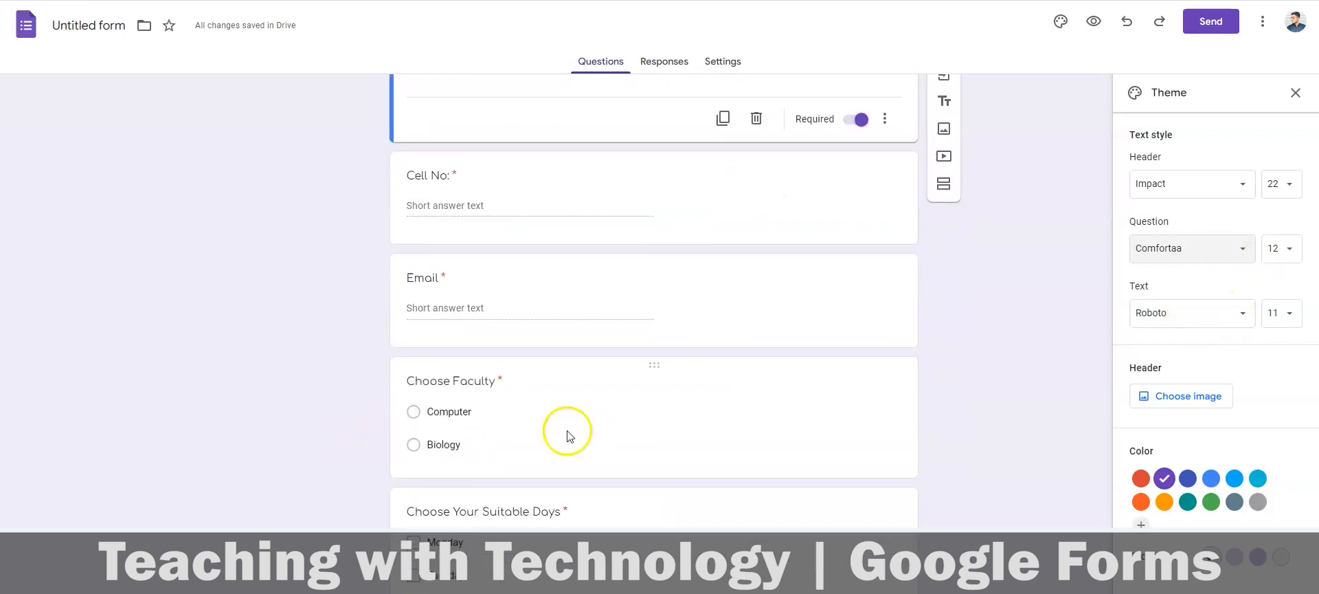
Set the body text font to Montserrat and check it throughout the form
click(1209, 316)
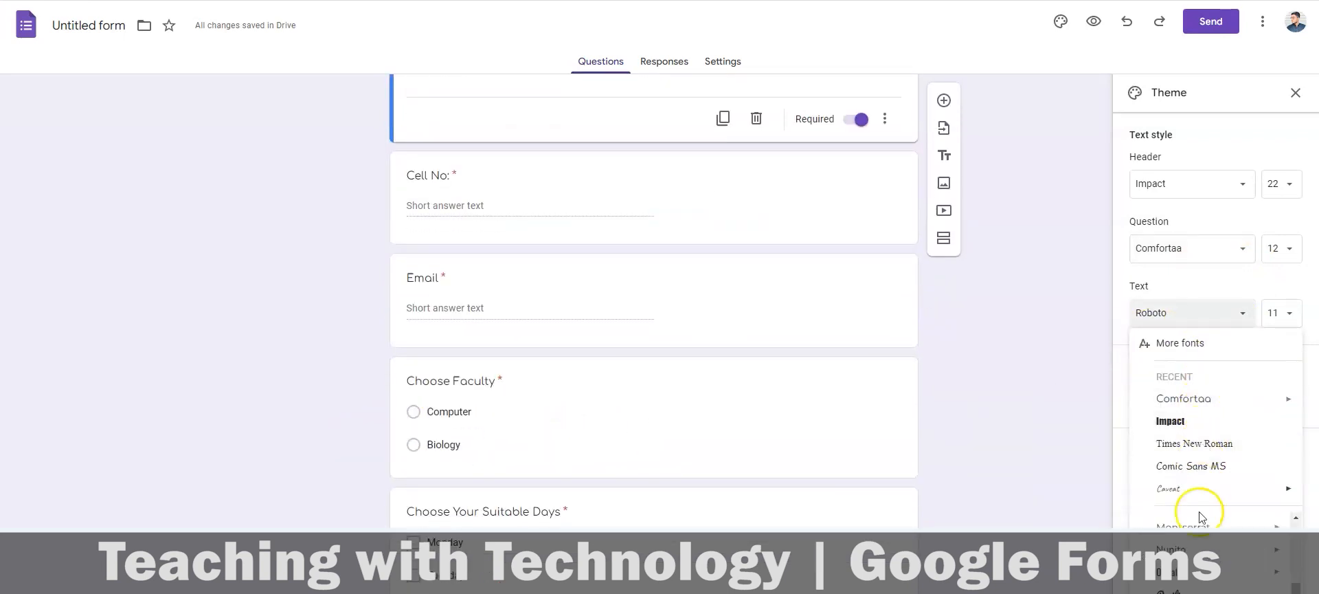
click(1196, 545)
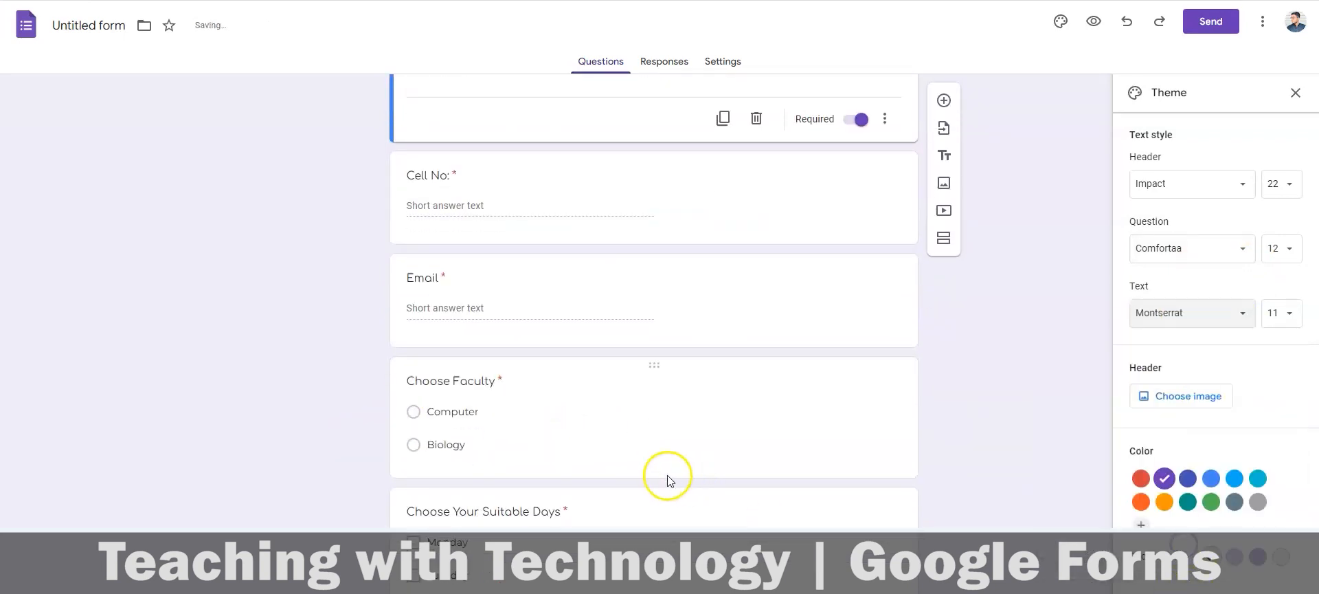
scroll(632, 460, down, 1)
scroll(574, 421, up, 4)
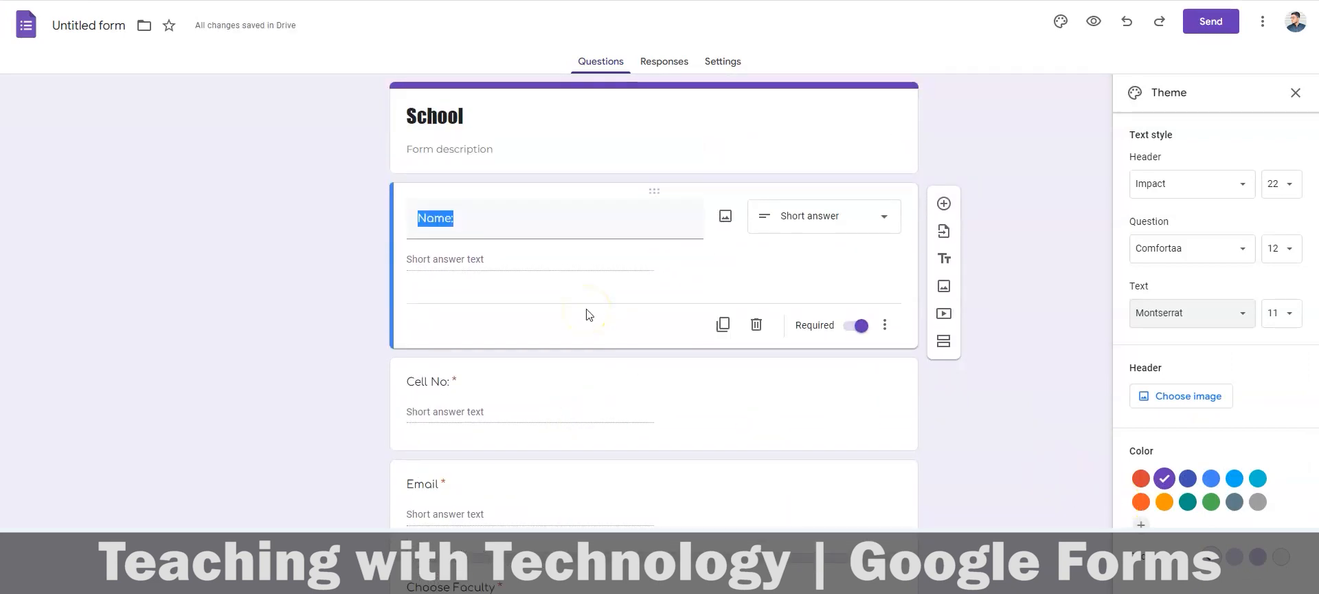
Insert the paintbrushes picture from the Work and School themes as the form's header image
click(1191, 398)
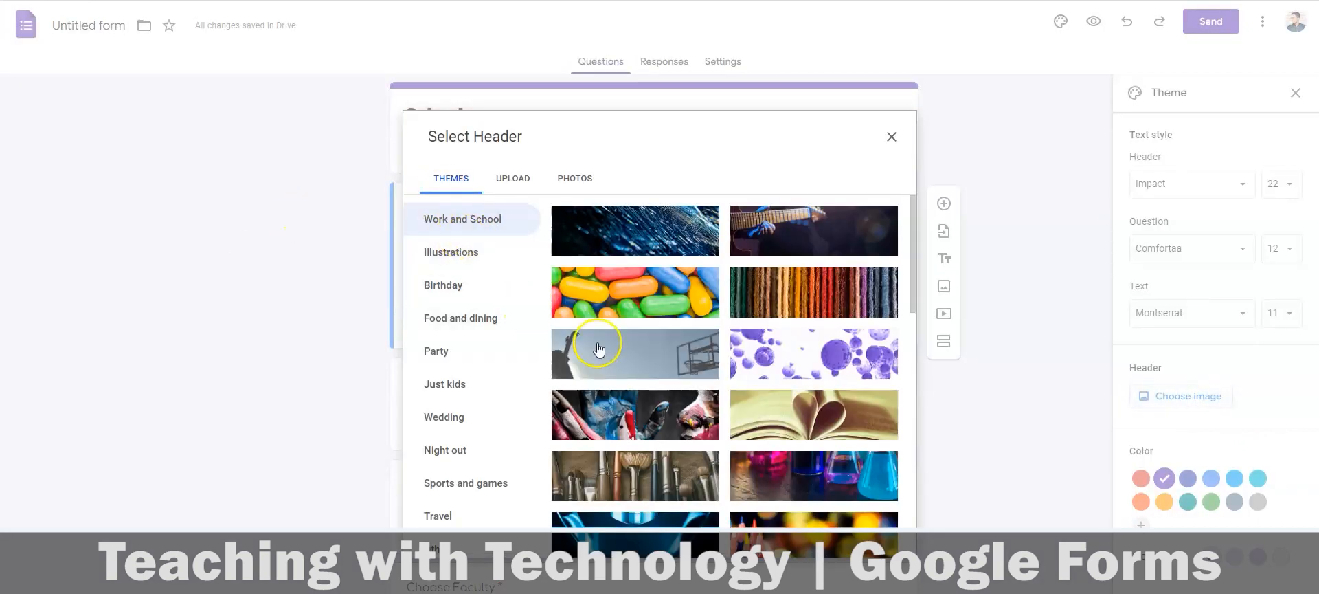
scroll(646, 452, down, 2)
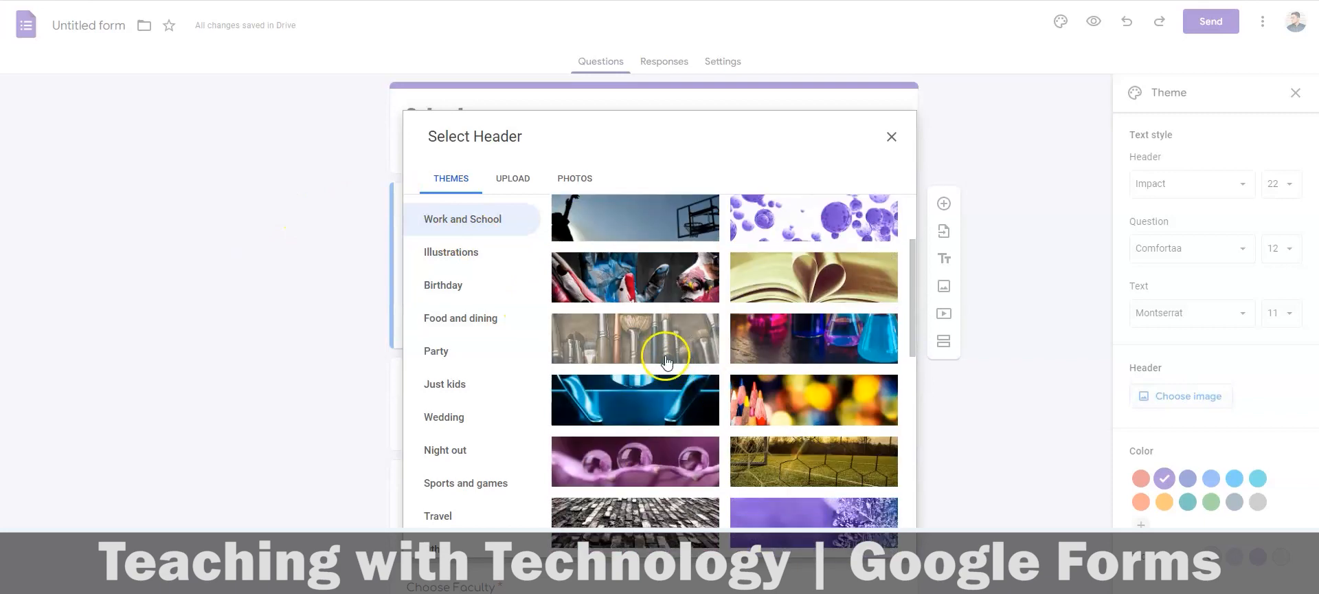
click(646, 340)
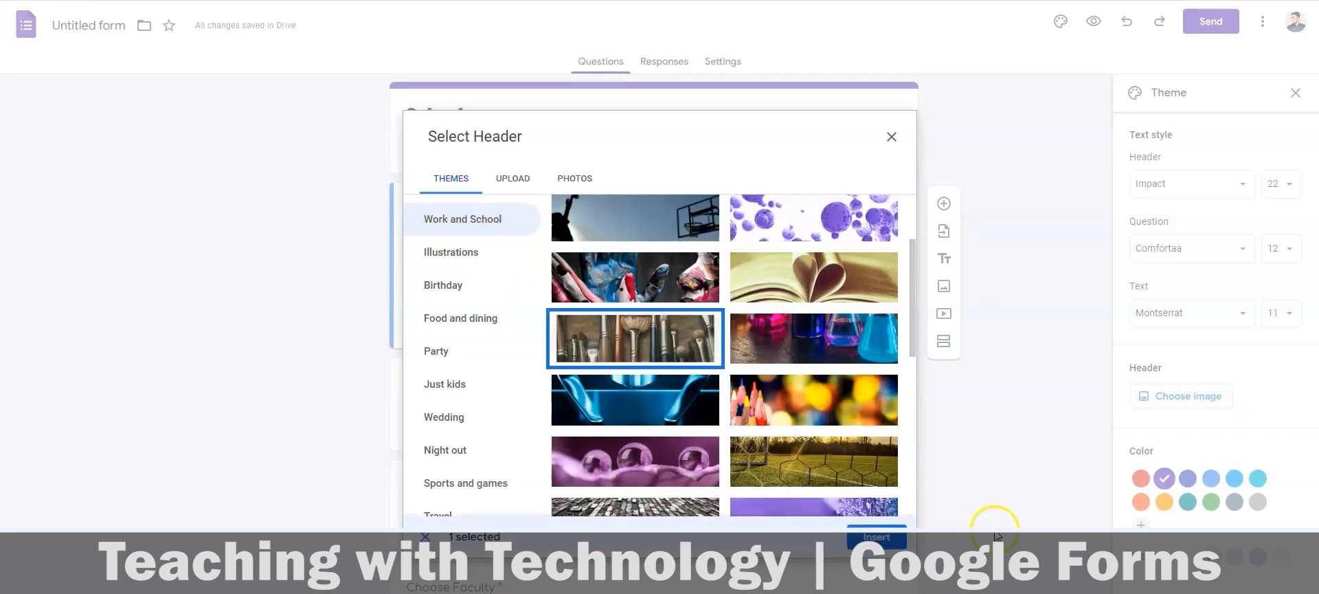
click(882, 541)
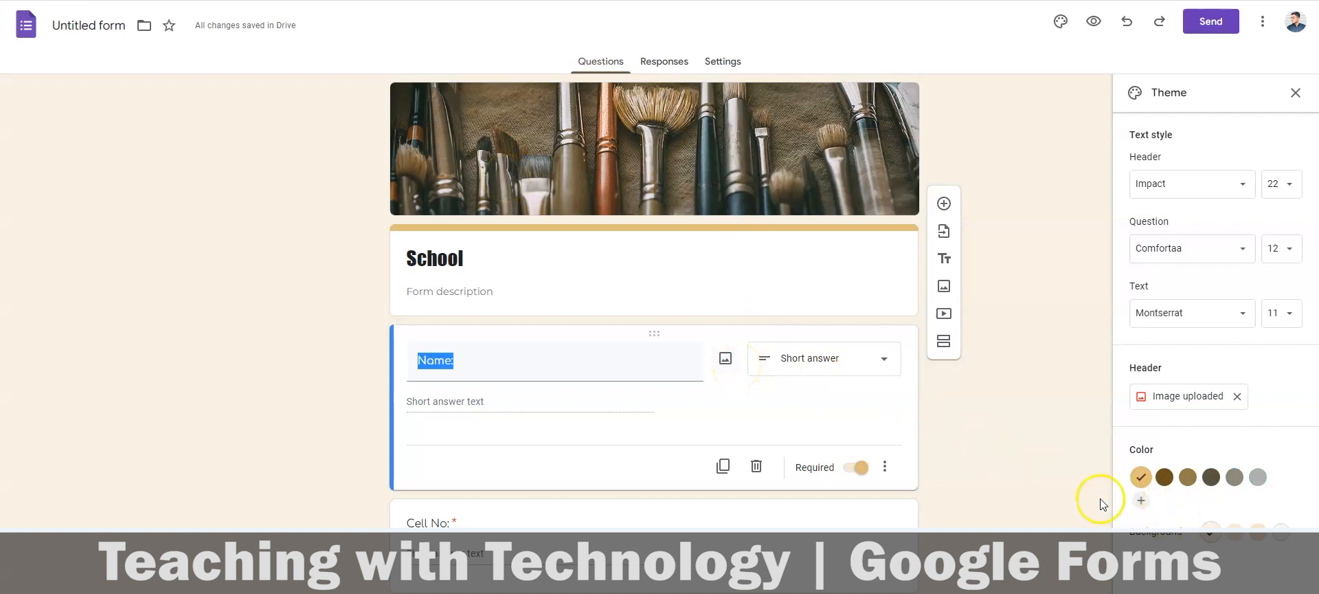
Try the brown theme colors and settle on the dark grey-brown one
click(1158, 481)
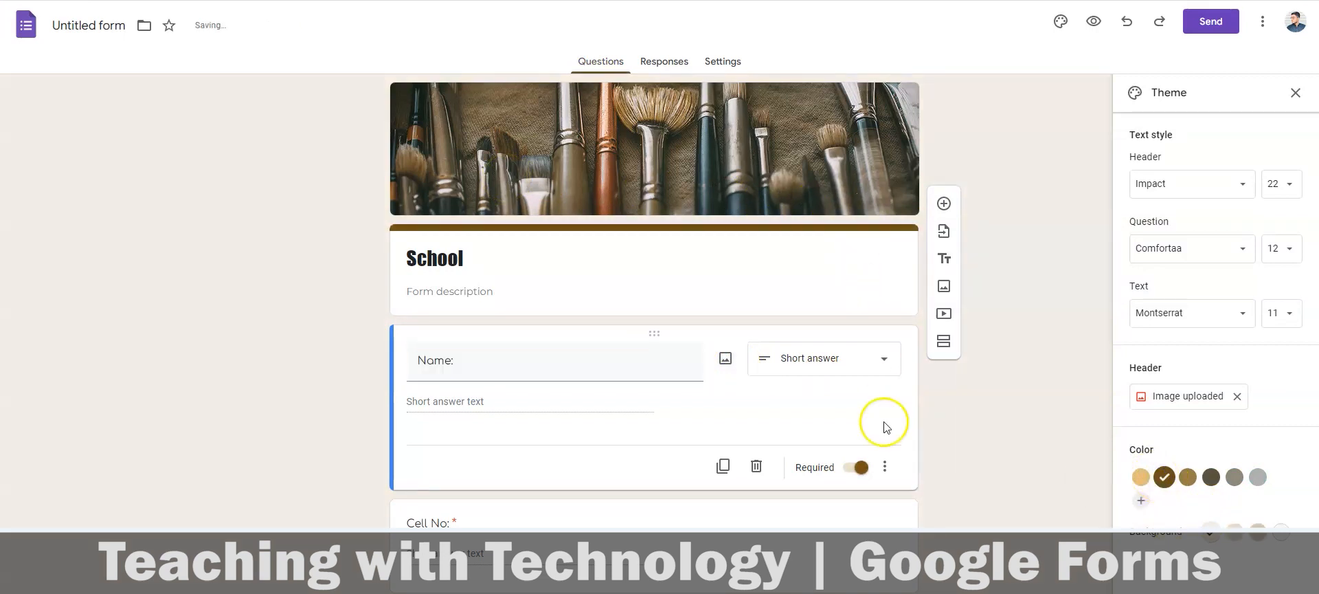
click(1188, 480)
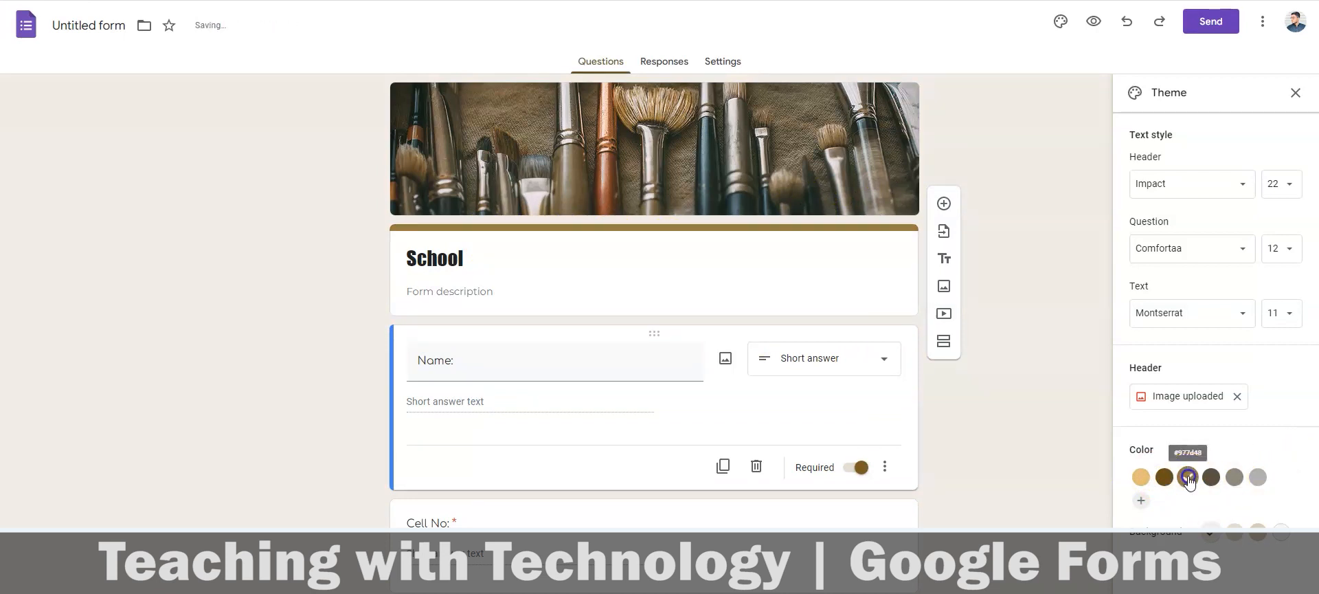
click(1211, 481)
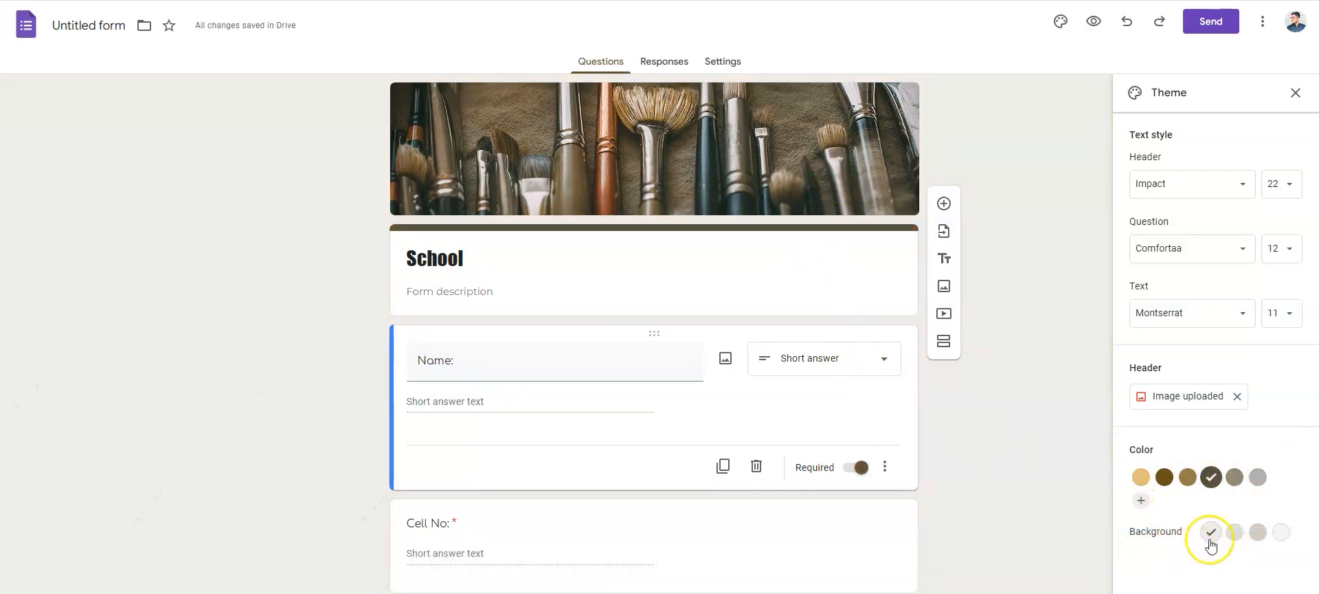
Set the form's background to the darkest grey shade and check it throughout the form
click(1237, 533)
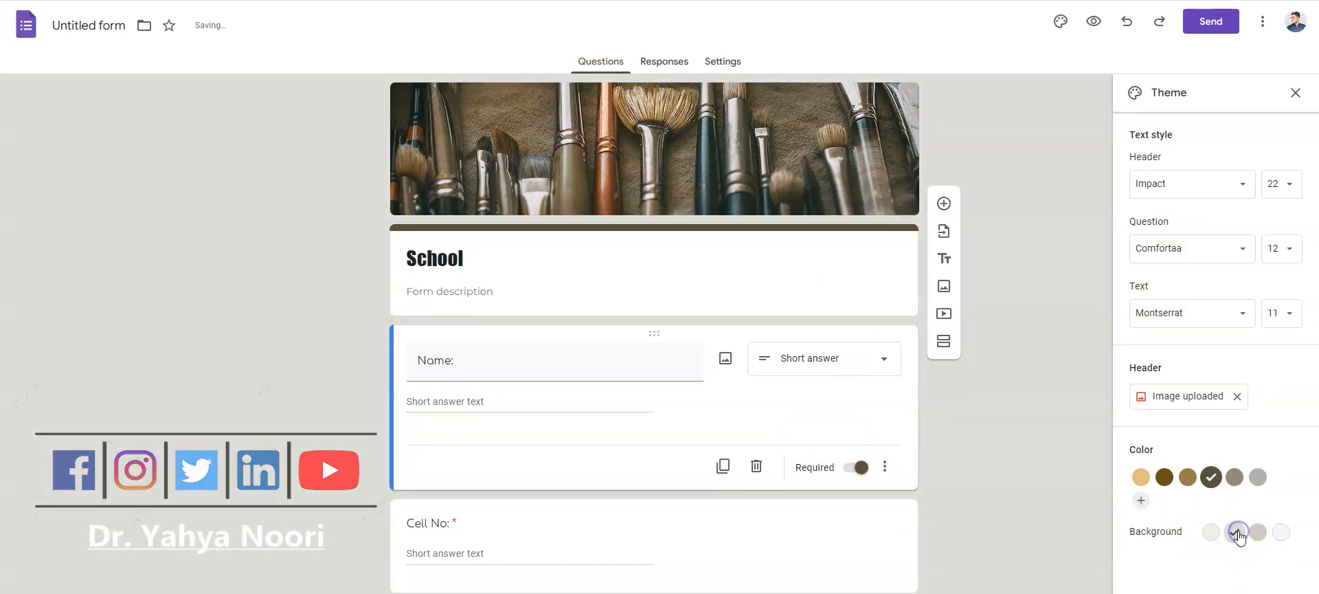
click(1258, 532)
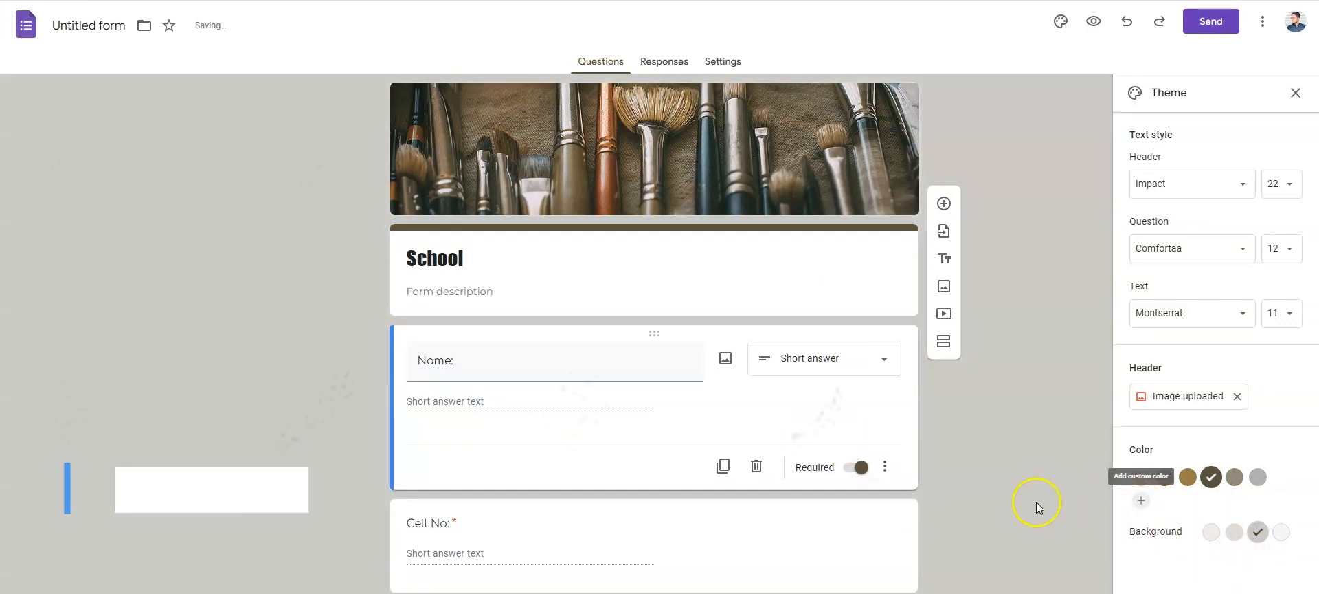
scroll(736, 480, down, 6)
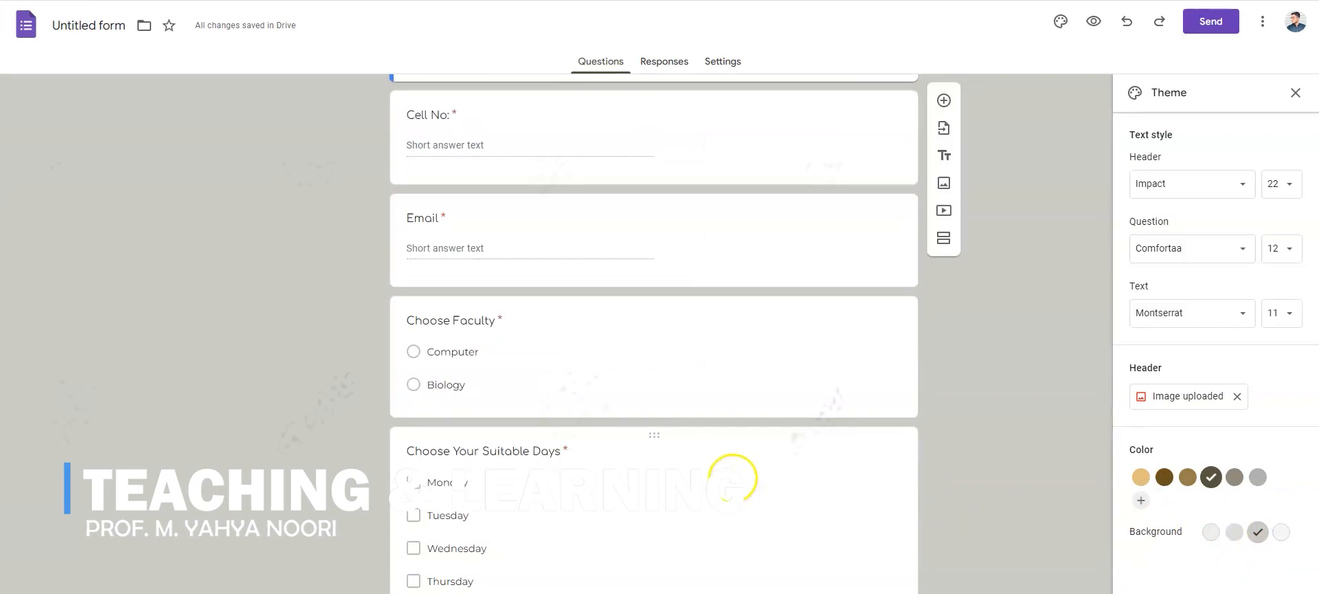
scroll(733, 479, up, 6)
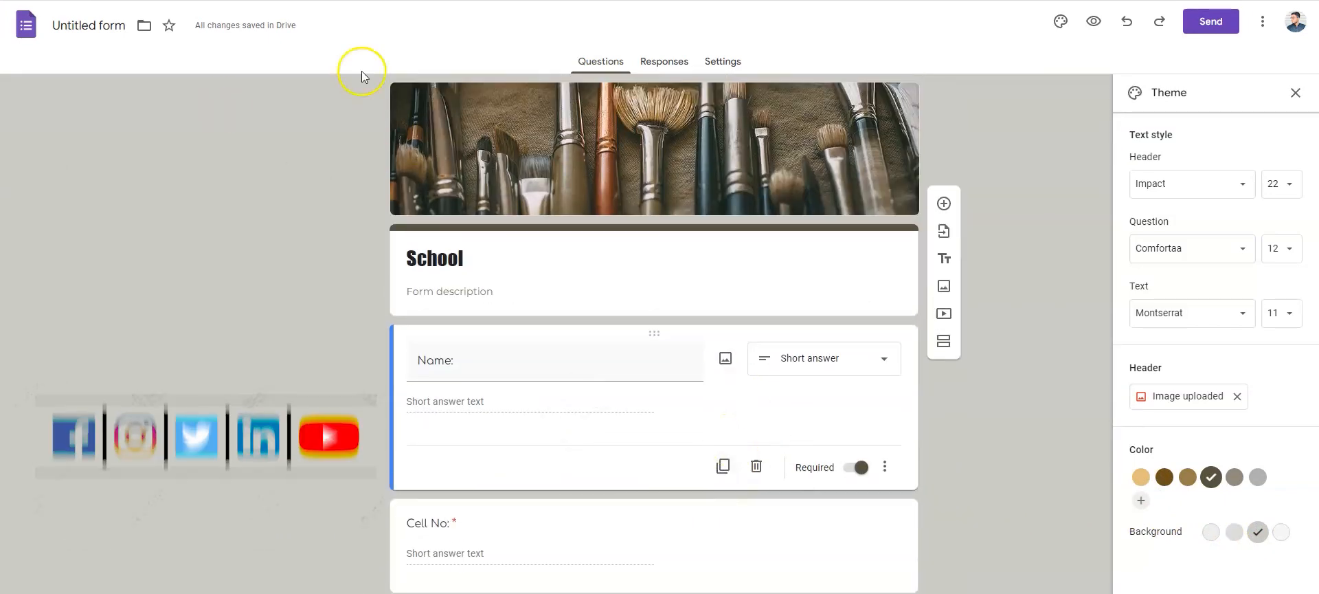
Switch accepting responses off and on again, and link the responses to a new spreadsheet named Untitled form (Responses)
click(664, 65)
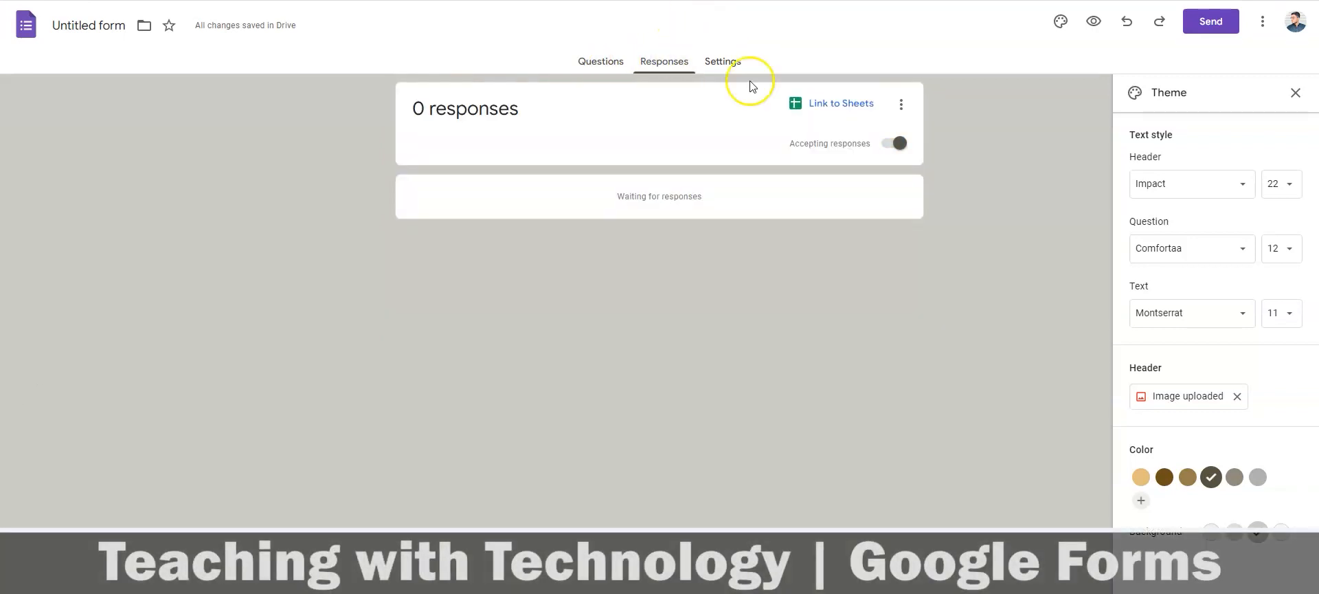
click(898, 142)
click(883, 144)
click(828, 110)
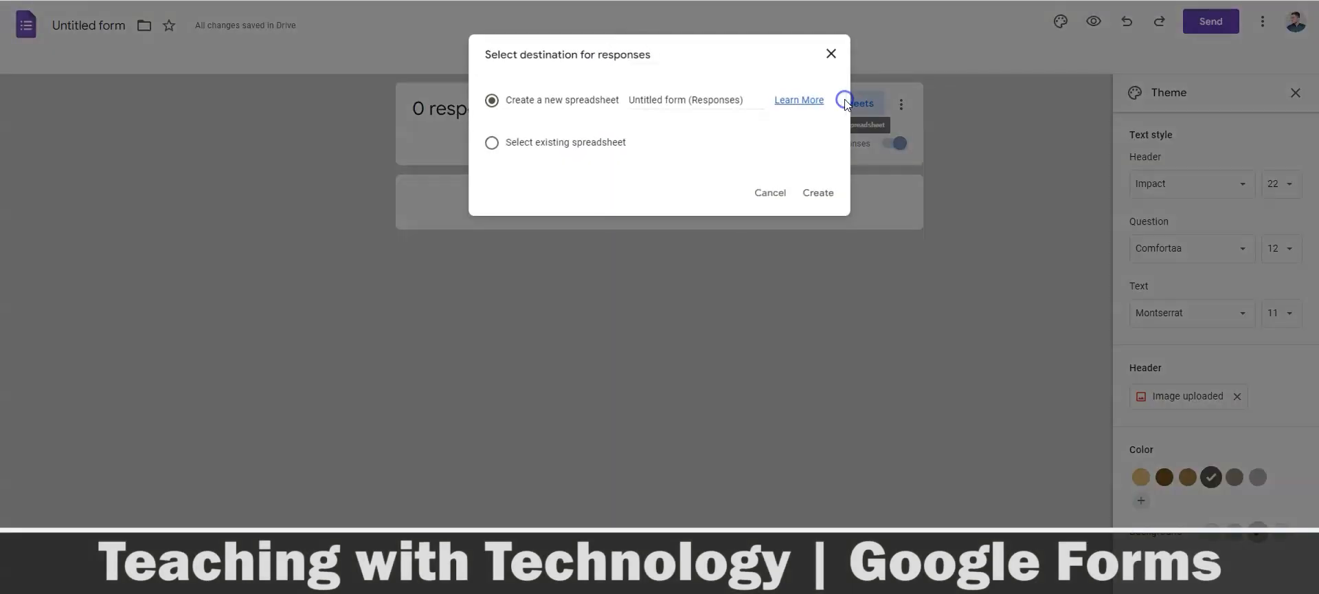
click(821, 199)
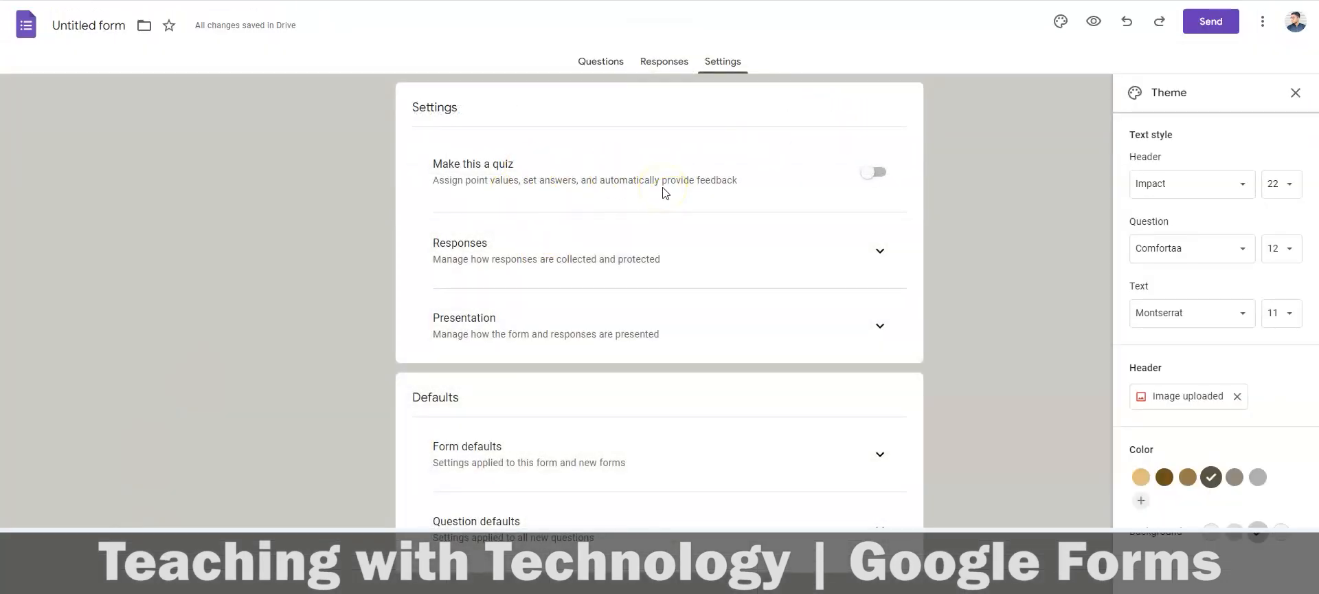
Make the form a quiz in its settings and return to the questions
click(874, 173)
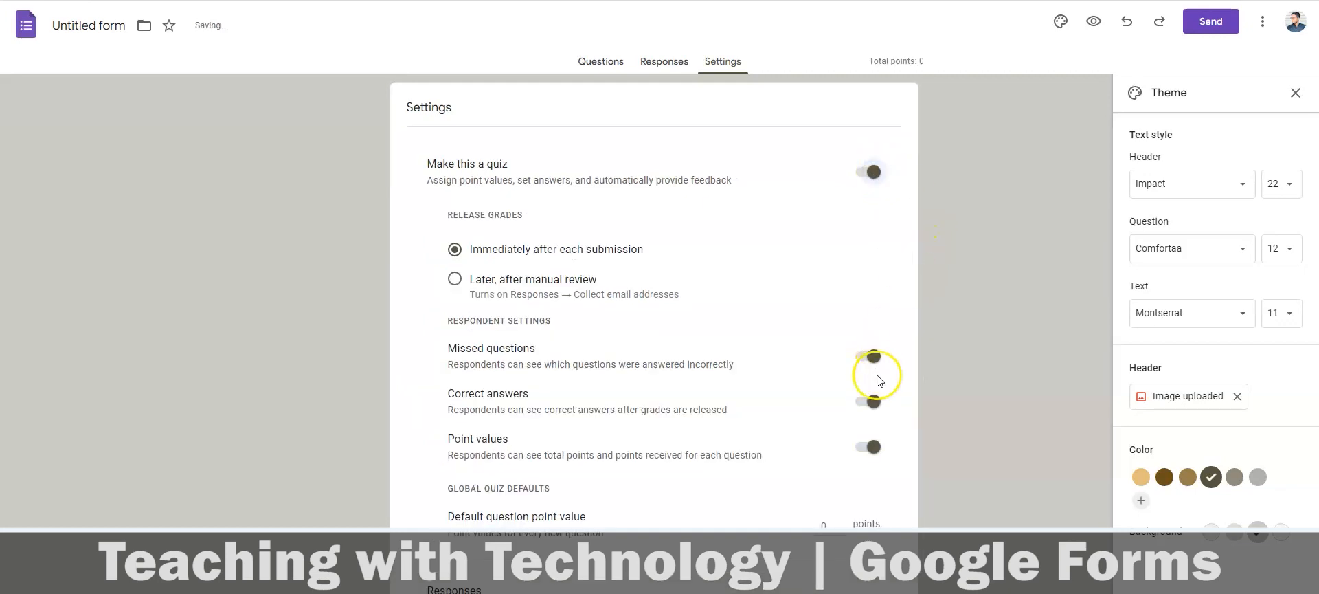
click(602, 61)
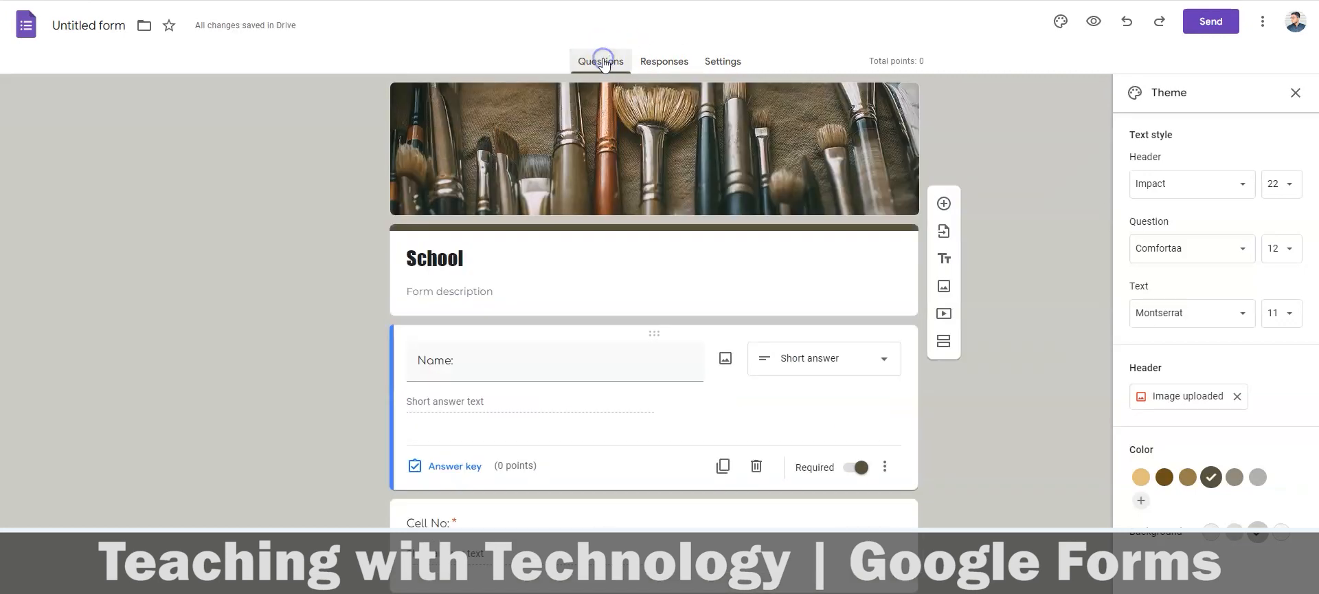
Add a multiple-choice question after Choose Your Suitable Days reading "Which one is the capital of Pakistan?"
scroll(605, 288, down, 5)
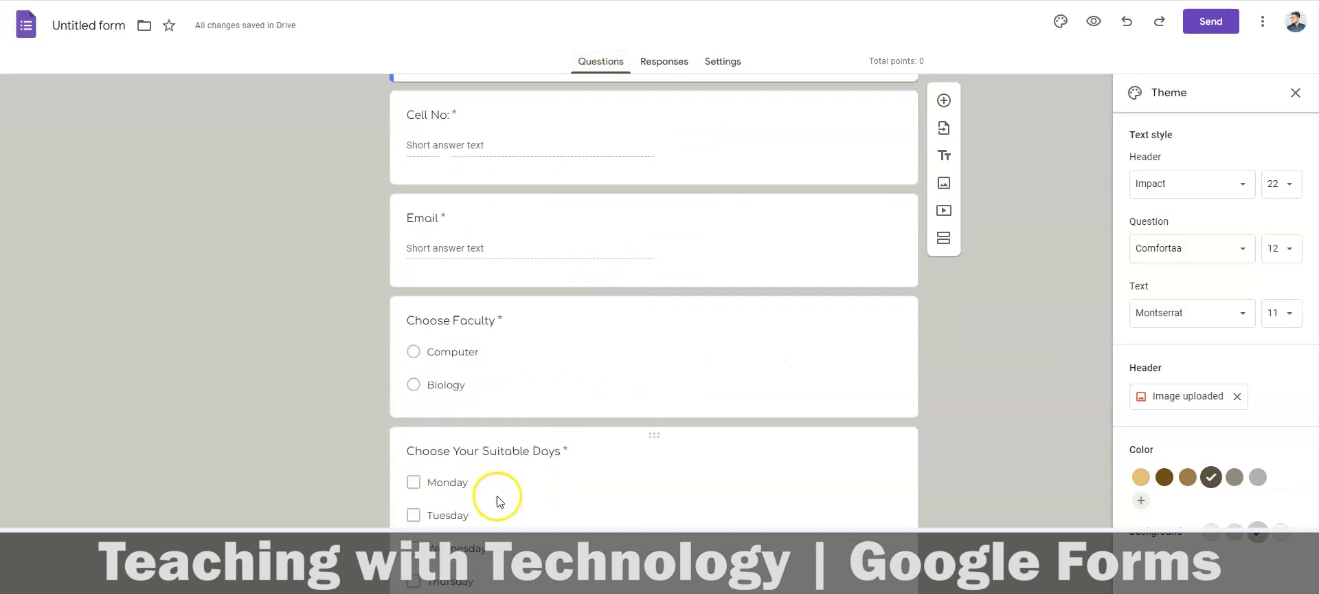
click(581, 455)
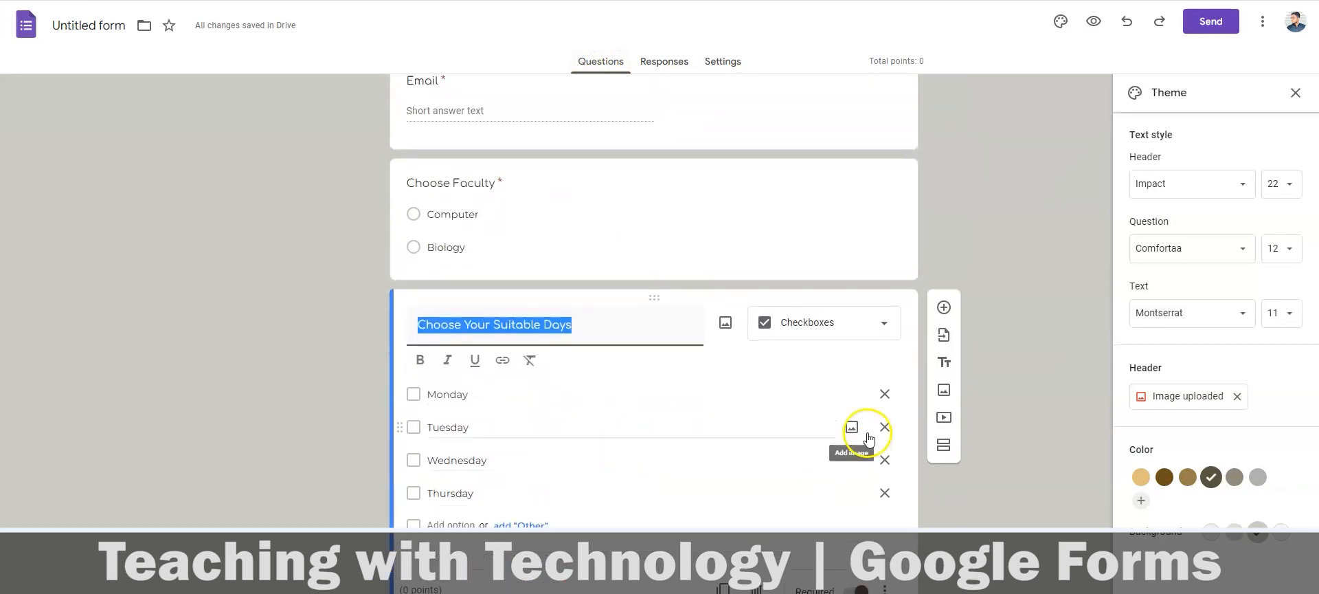
click(942, 305)
click(475, 465)
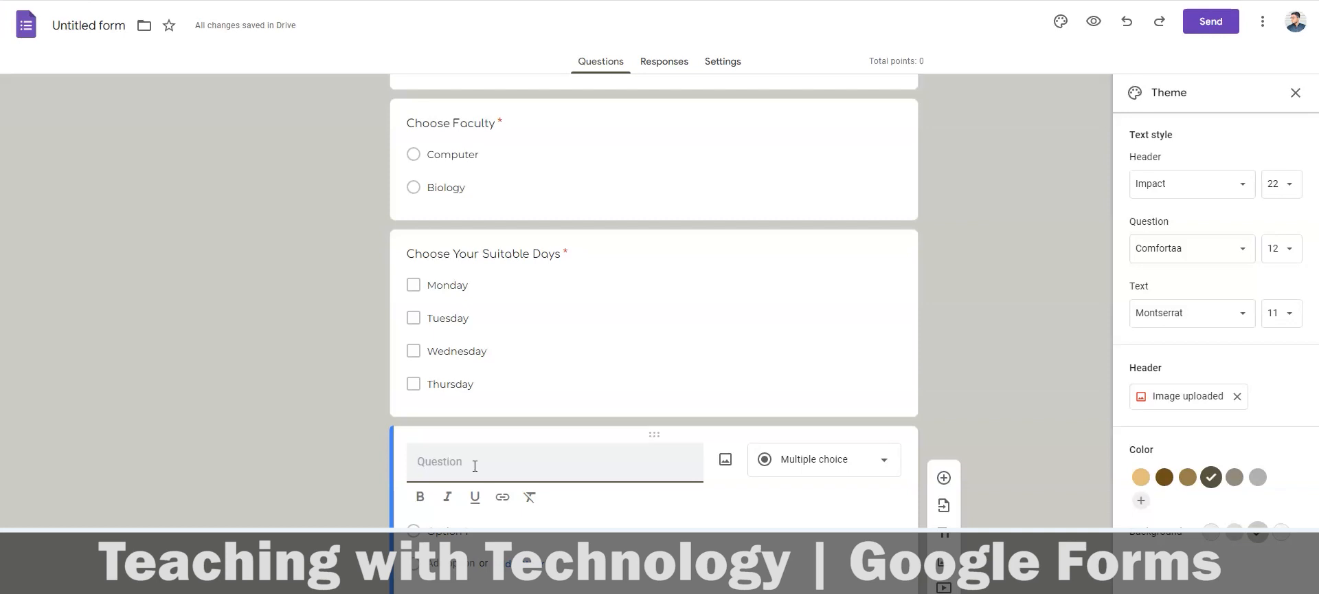
click(473, 462)
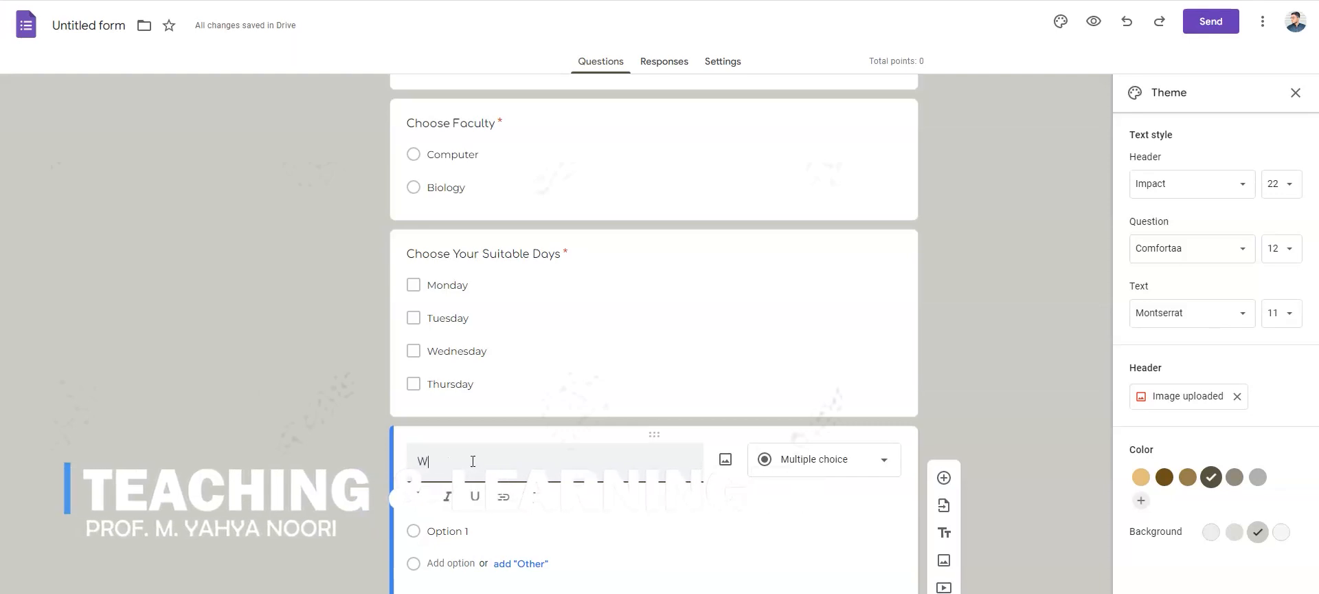
text(hich one is the capital of Pakistan?)
Set the first answer option of the capital question to Karachi
click(481, 501)
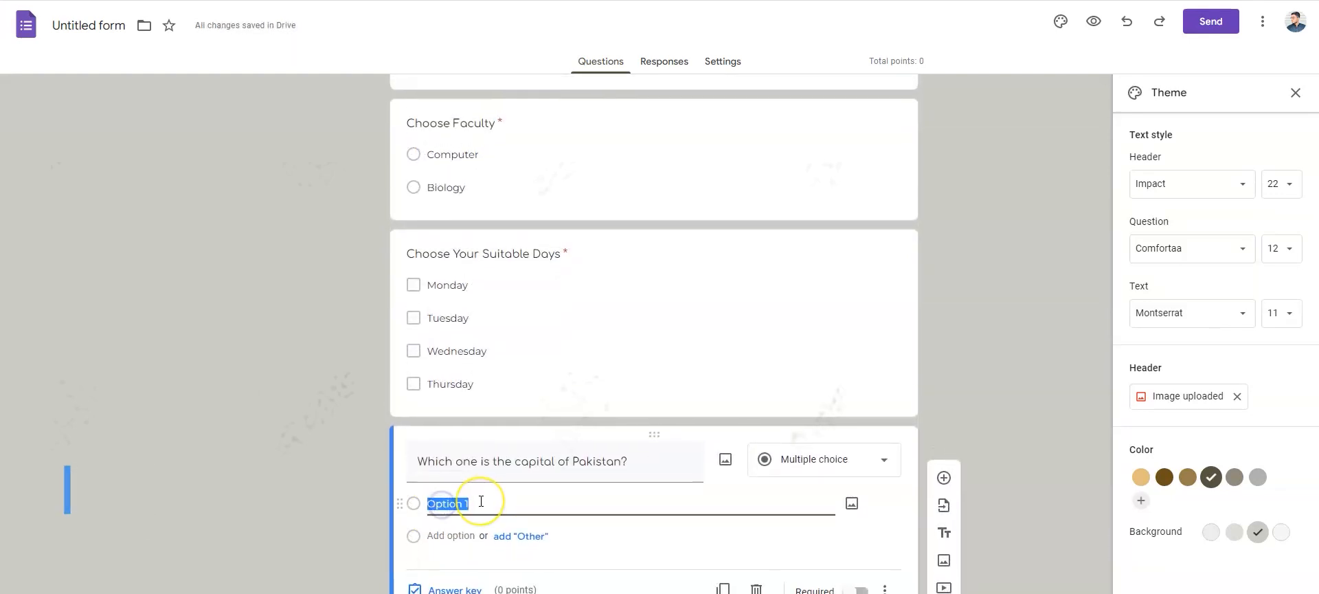
text(Kara)
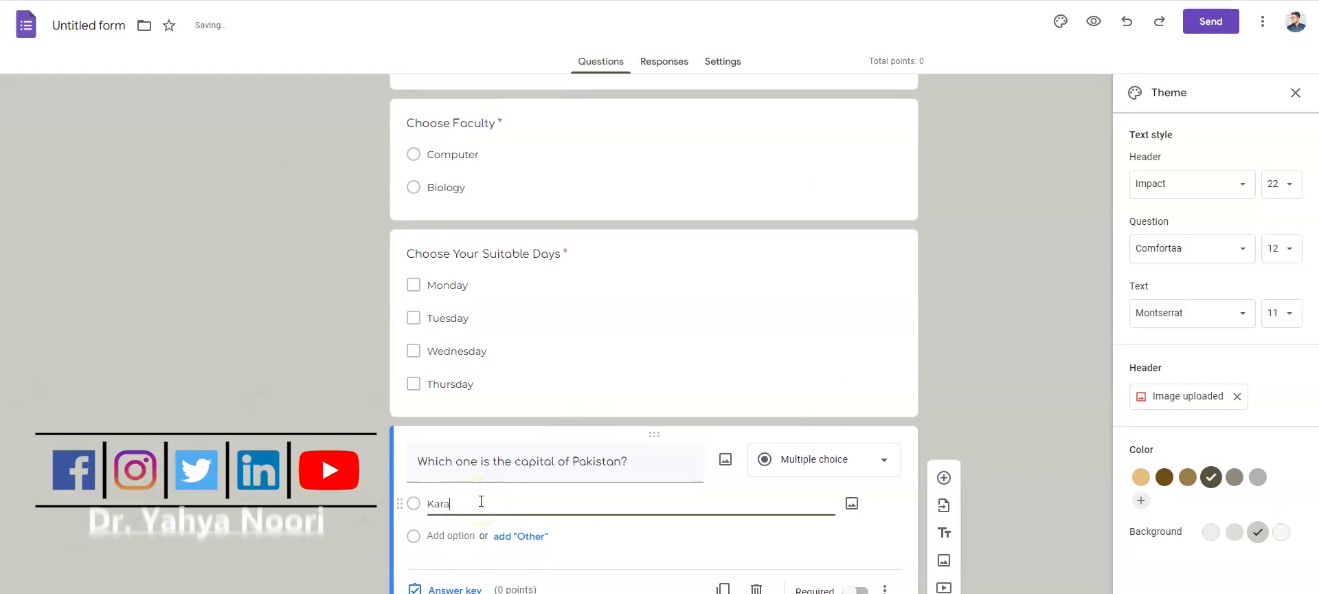
text(chi)
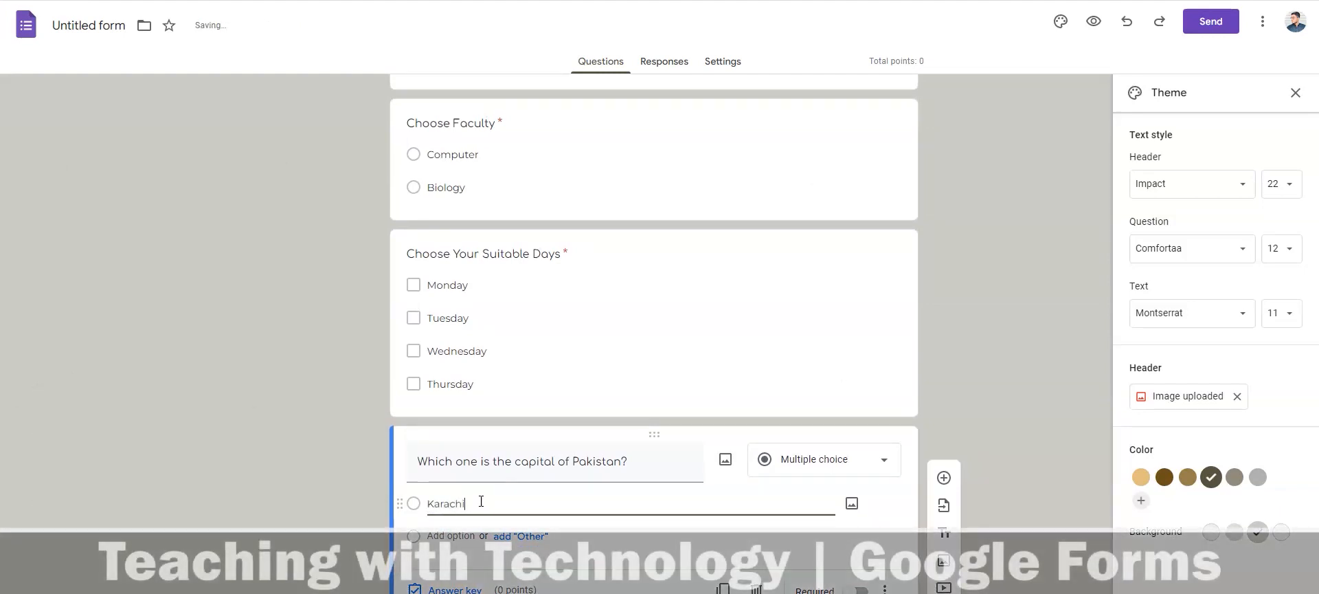
Add Islamabad, Quetta and Lahore as the remaining answer options of the capital question
key(Return)
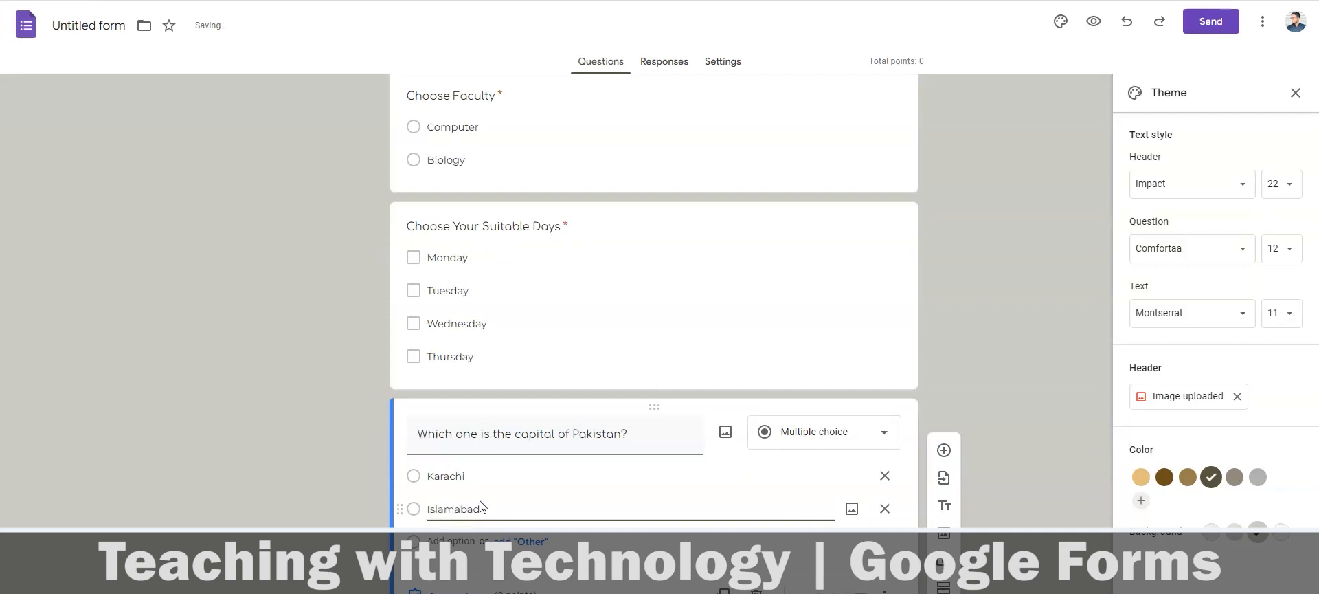
key(Return)
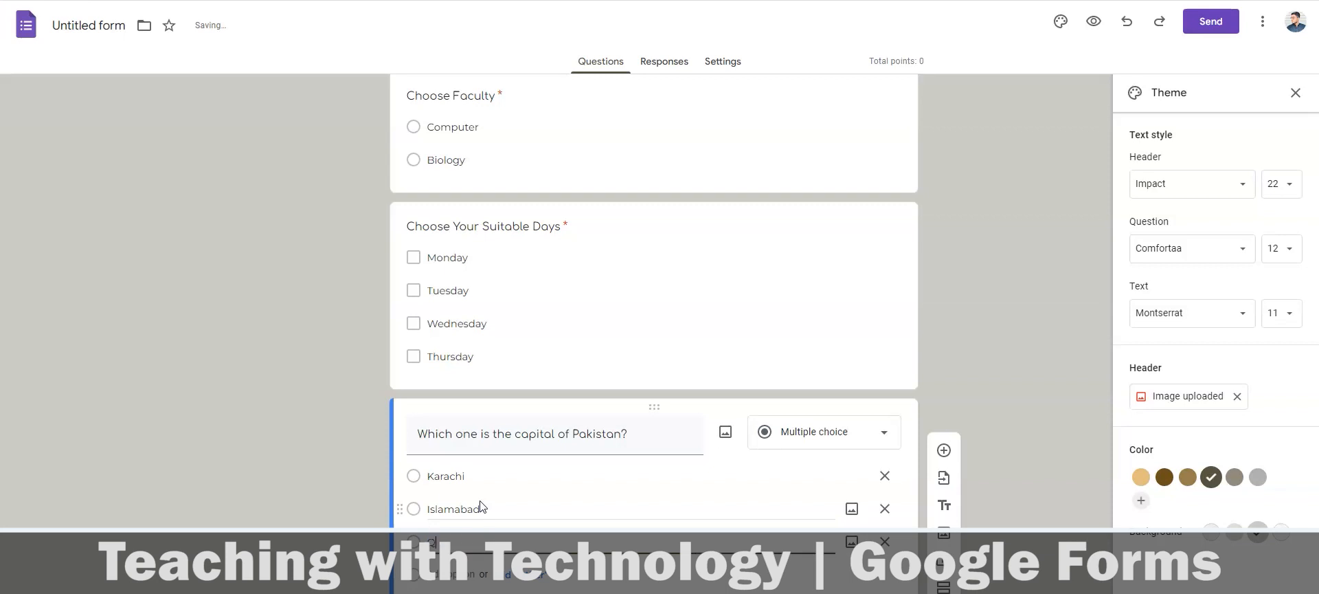
text(Quetta)
key(Return)
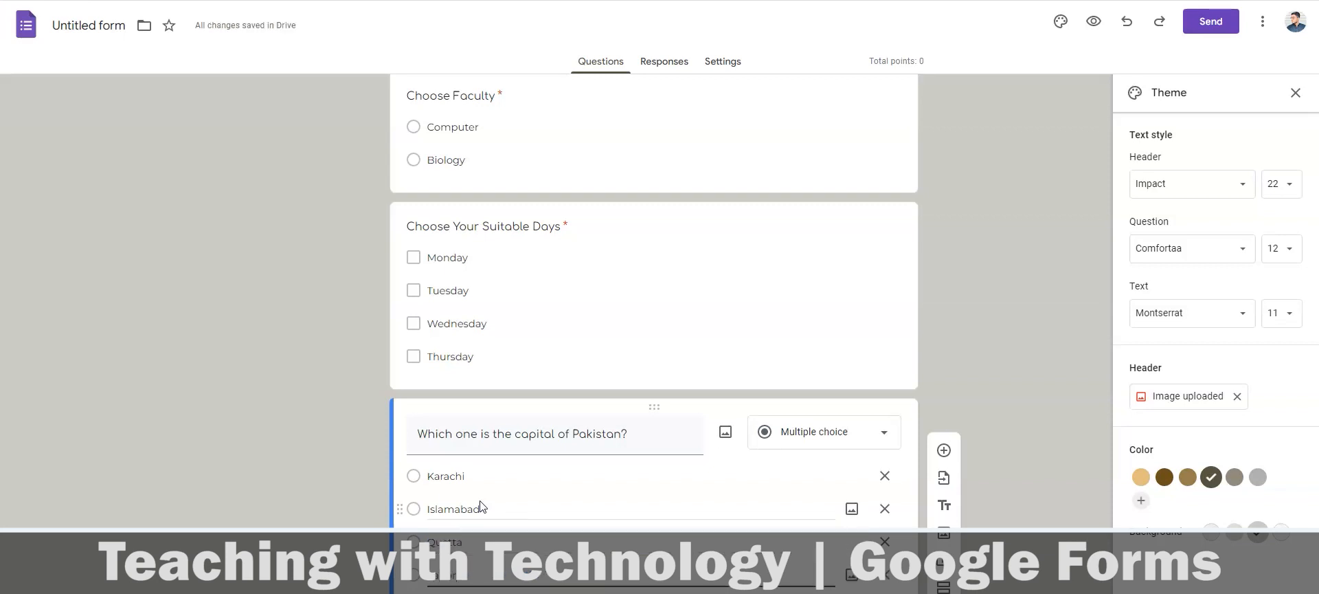
text(Lahore)
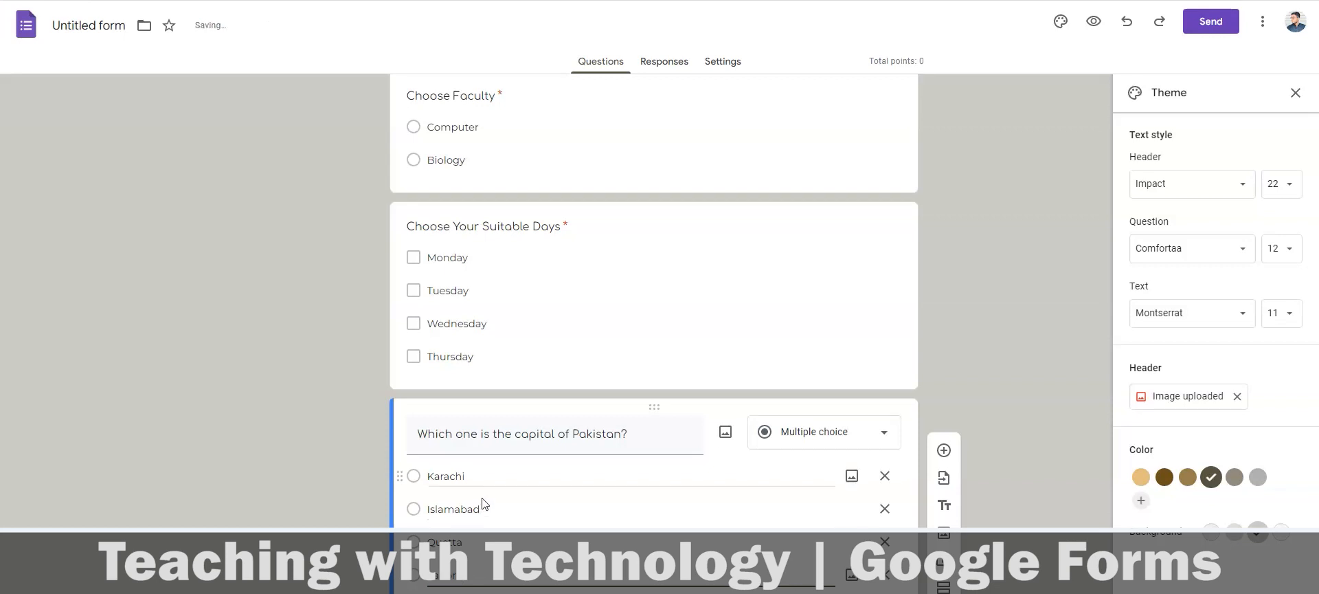
Mark Islamabad as the correct answer in the capital question's answer key and return to editing the question
scroll(479, 500, down, 1)
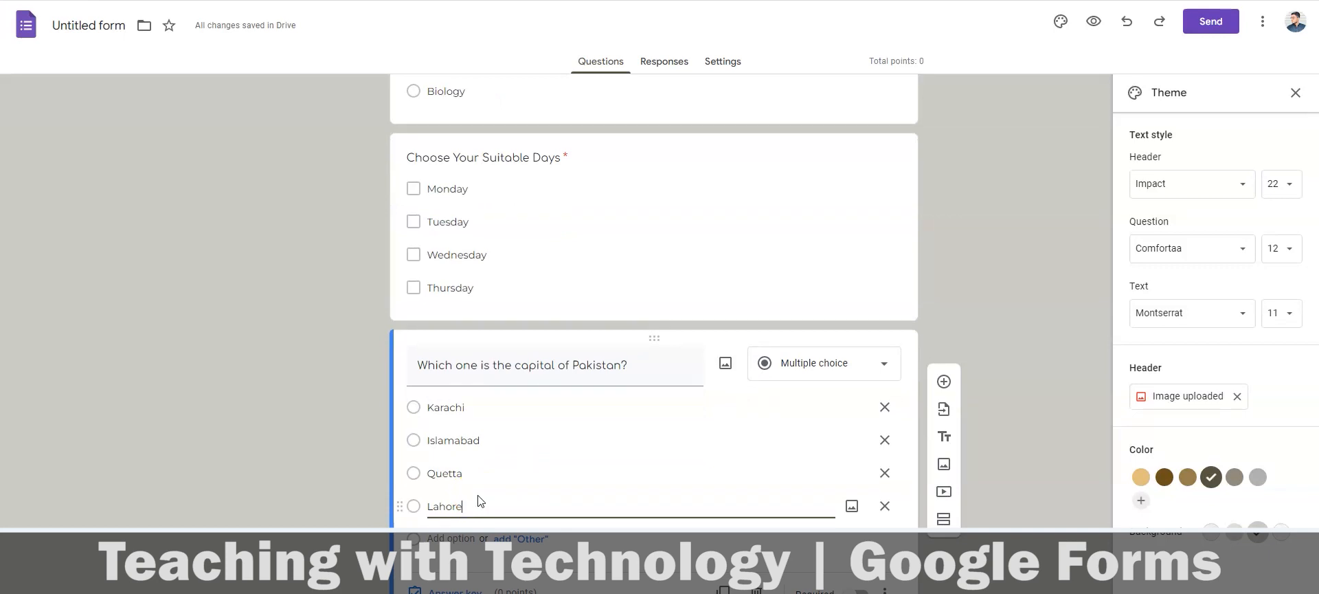
click(513, 508)
click(446, 590)
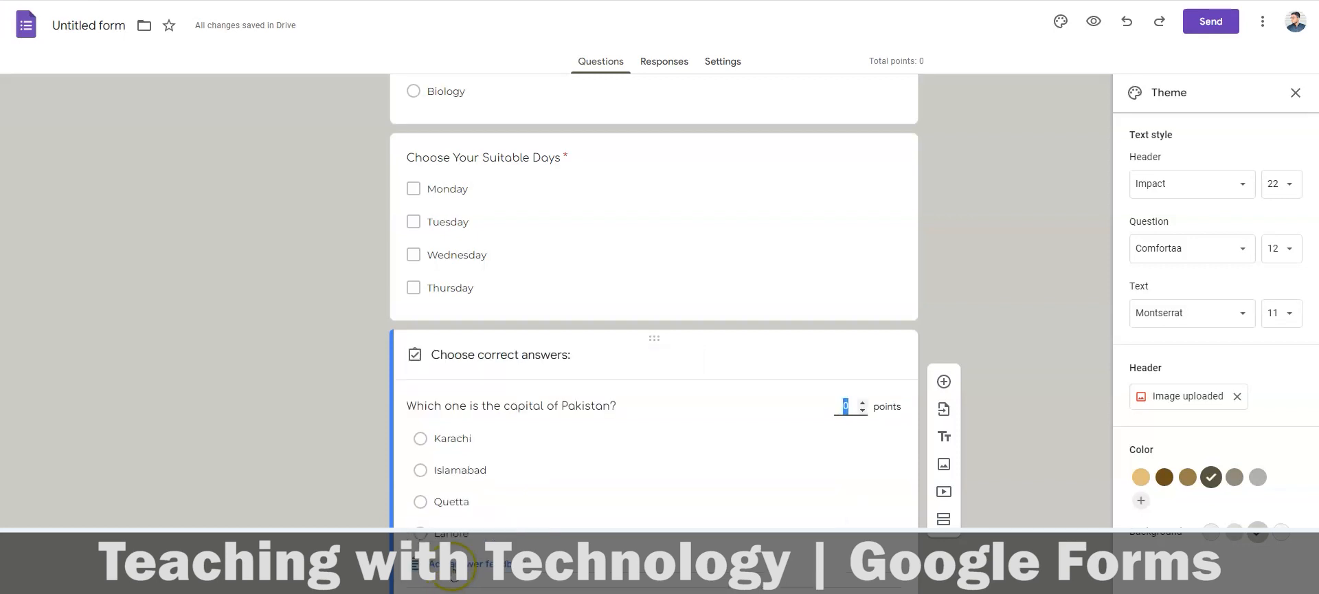
click(421, 471)
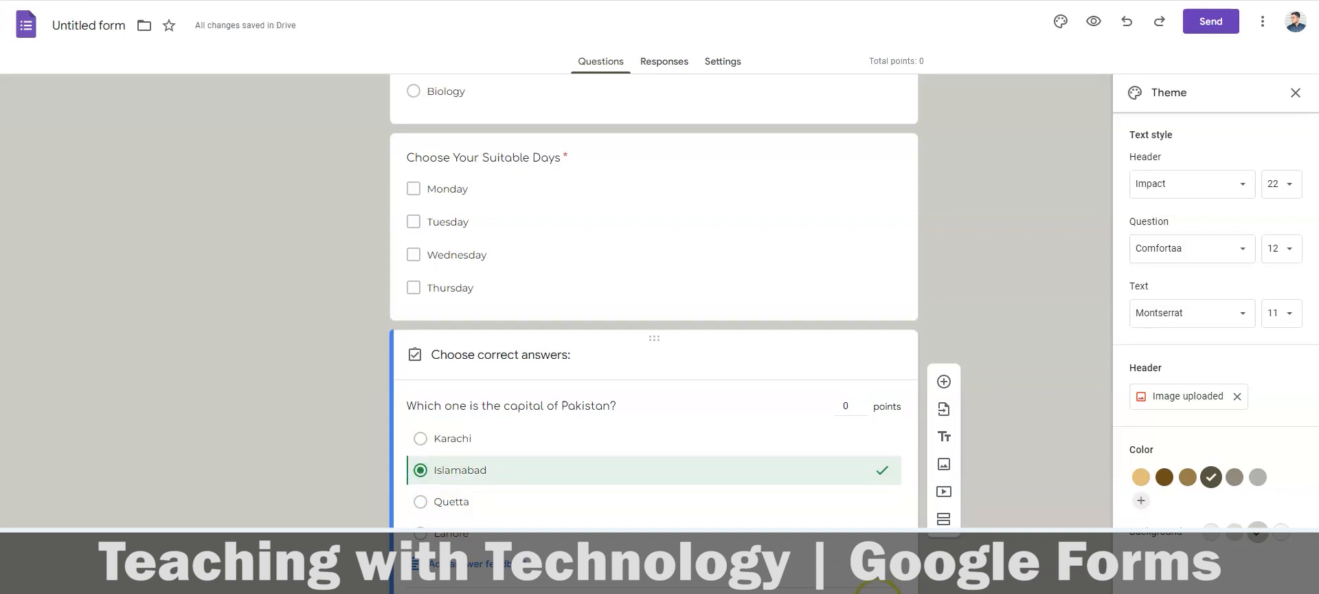
click(878, 593)
scroll(592, 543, down, 1)
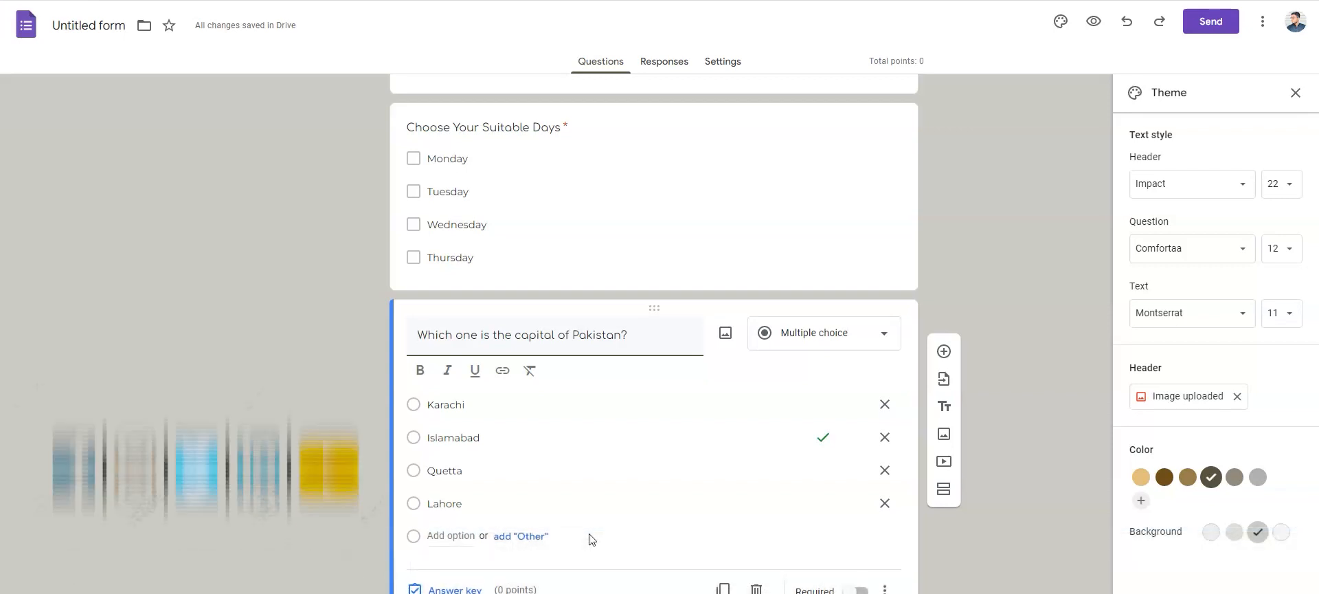
click(590, 502)
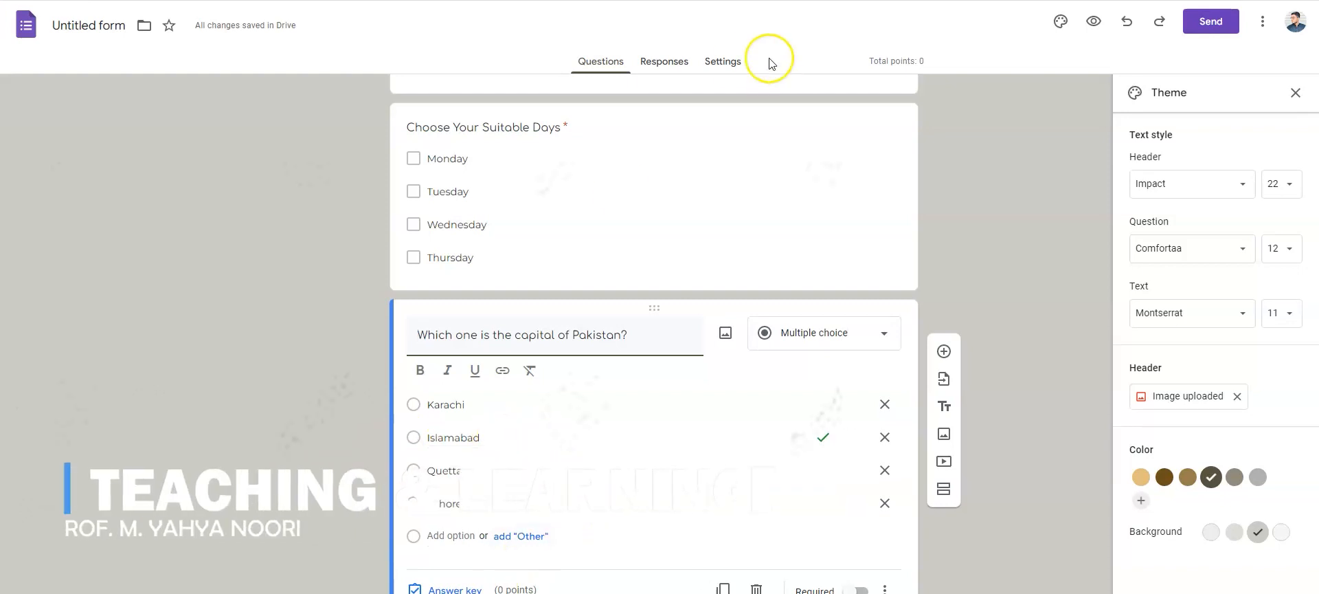
Check the quiz settings and the form's questions, and make the capital of Pakistan question required
click(726, 61)
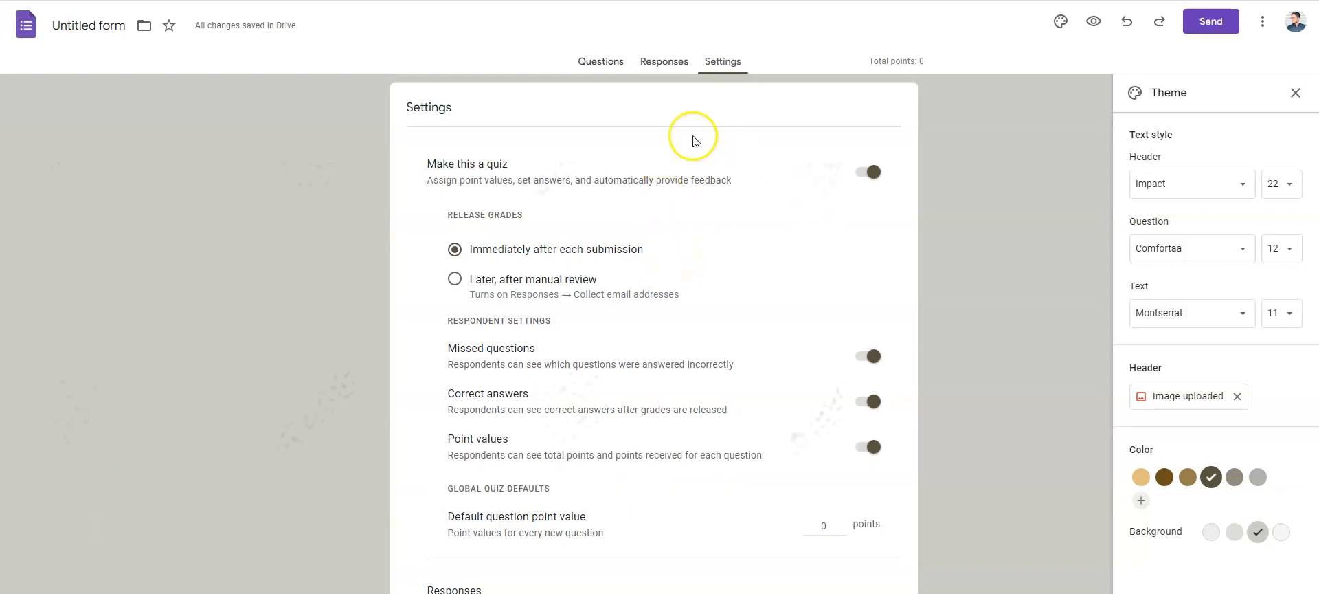
click(602, 61)
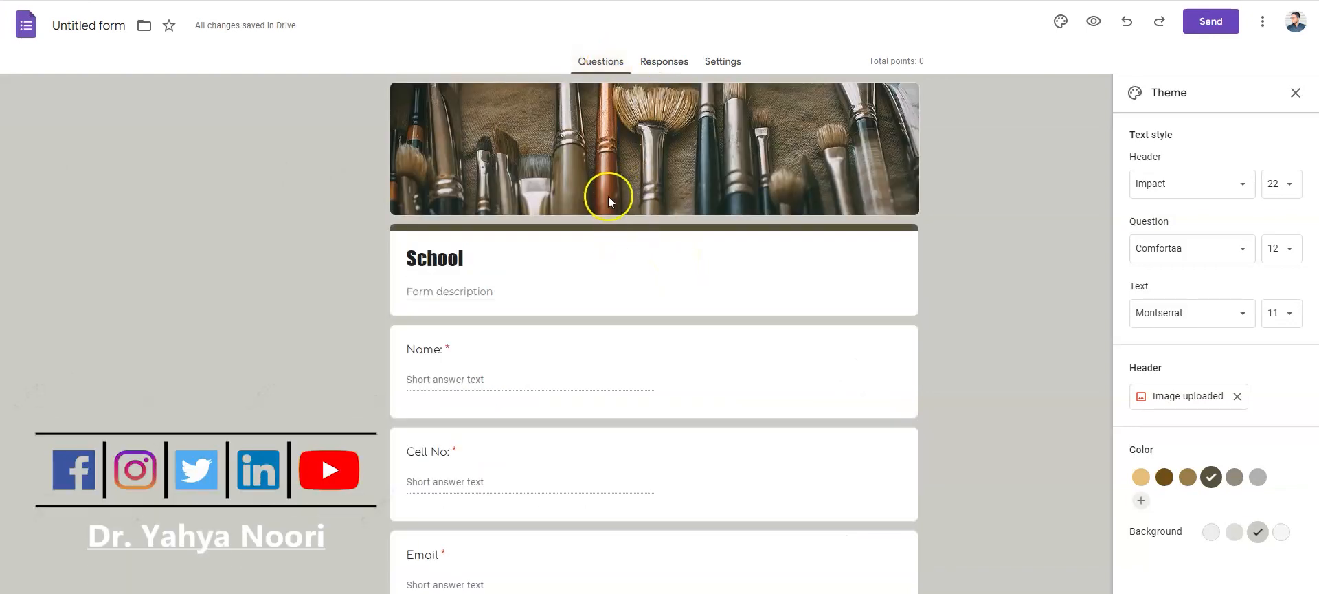
scroll(608, 199, down, 9)
scroll(608, 198, up, 8)
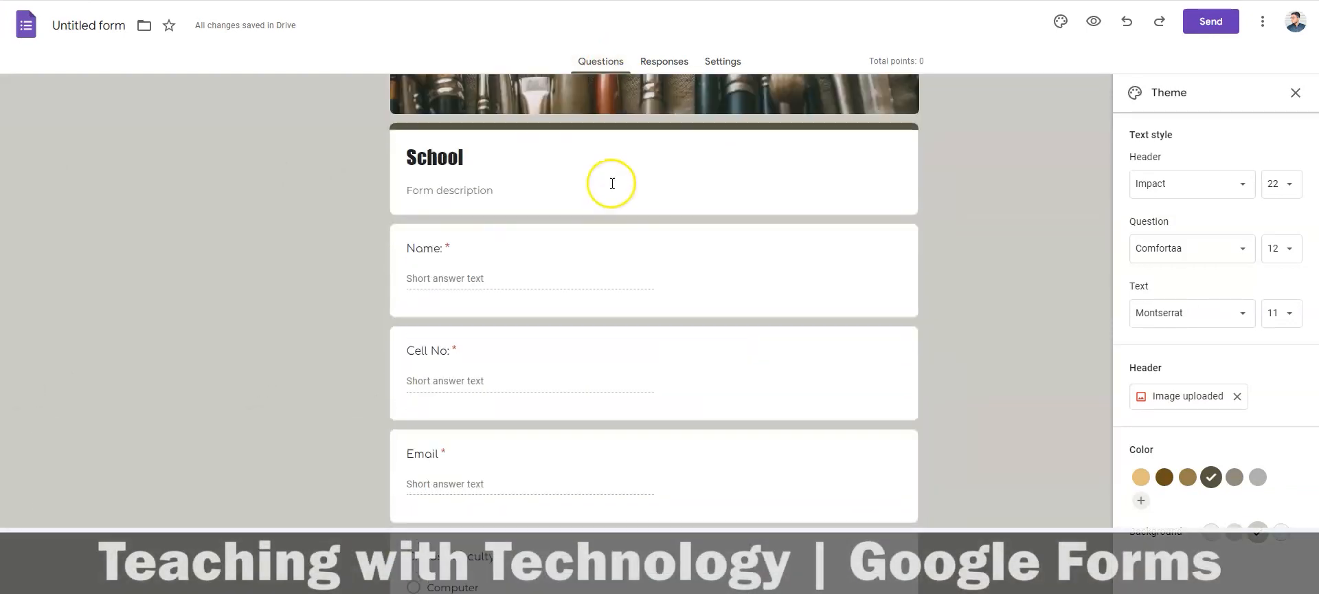
scroll(609, 182, up, 1)
scroll(610, 182, down, 8)
click(672, 323)
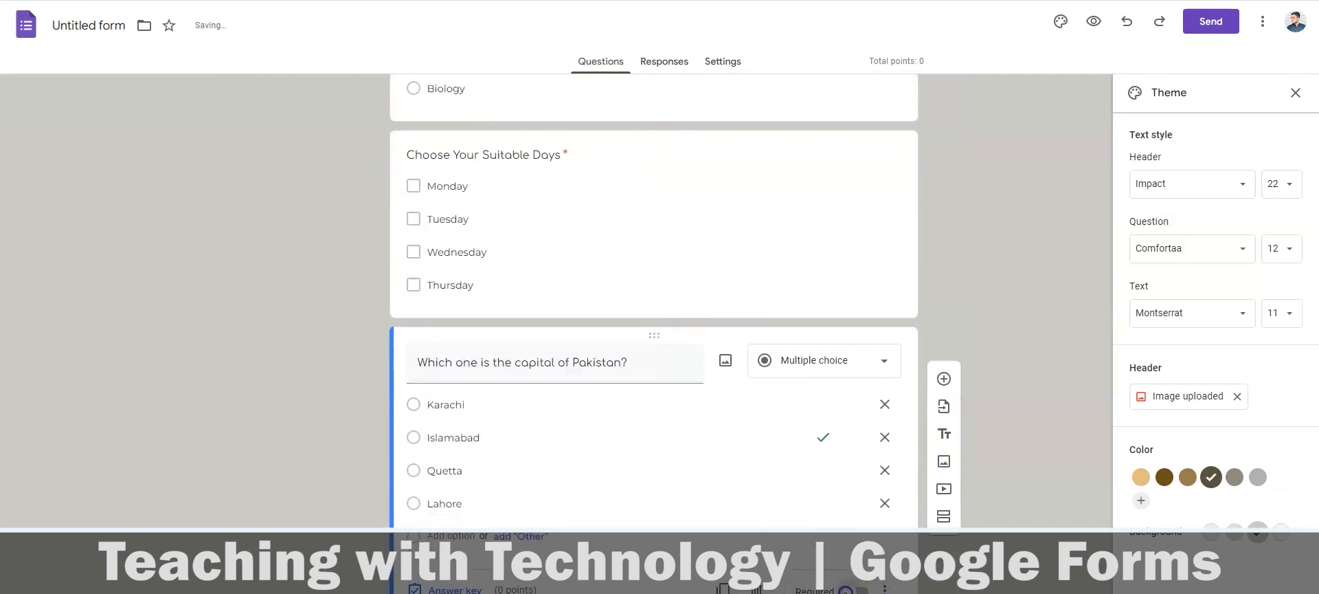
scroll(627, 311, up, 8)
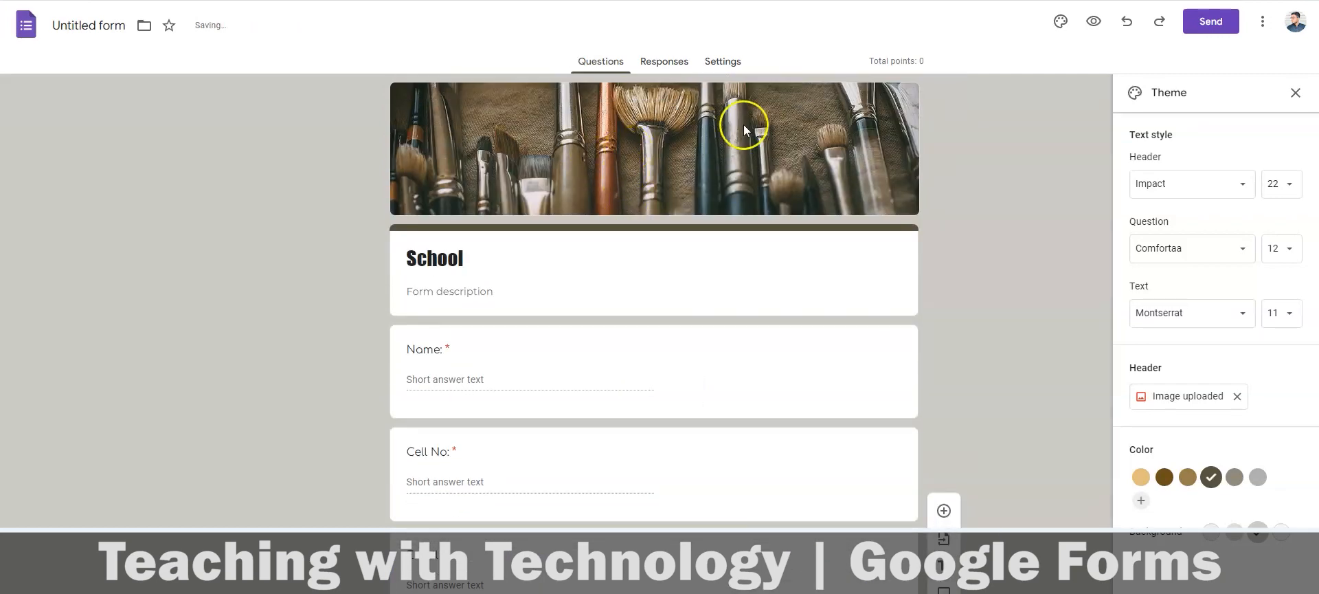
Open the form's sending options and copy its shareable link with the URL shortened
click(1208, 23)
click(497, 224)
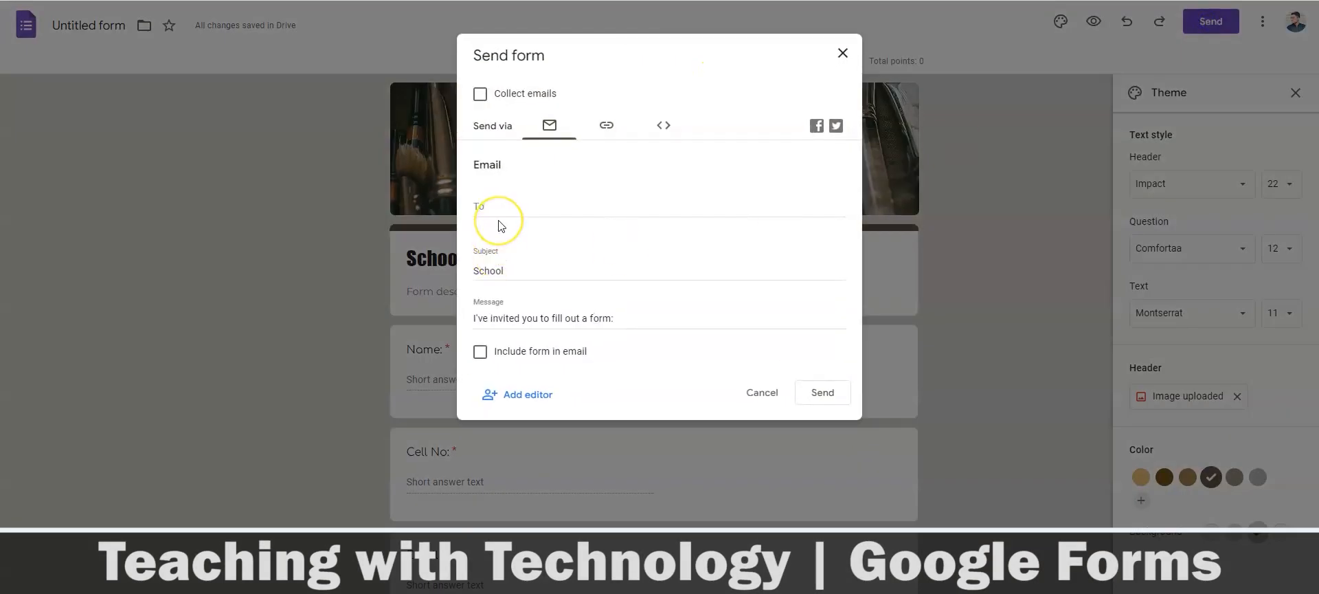
click(492, 204)
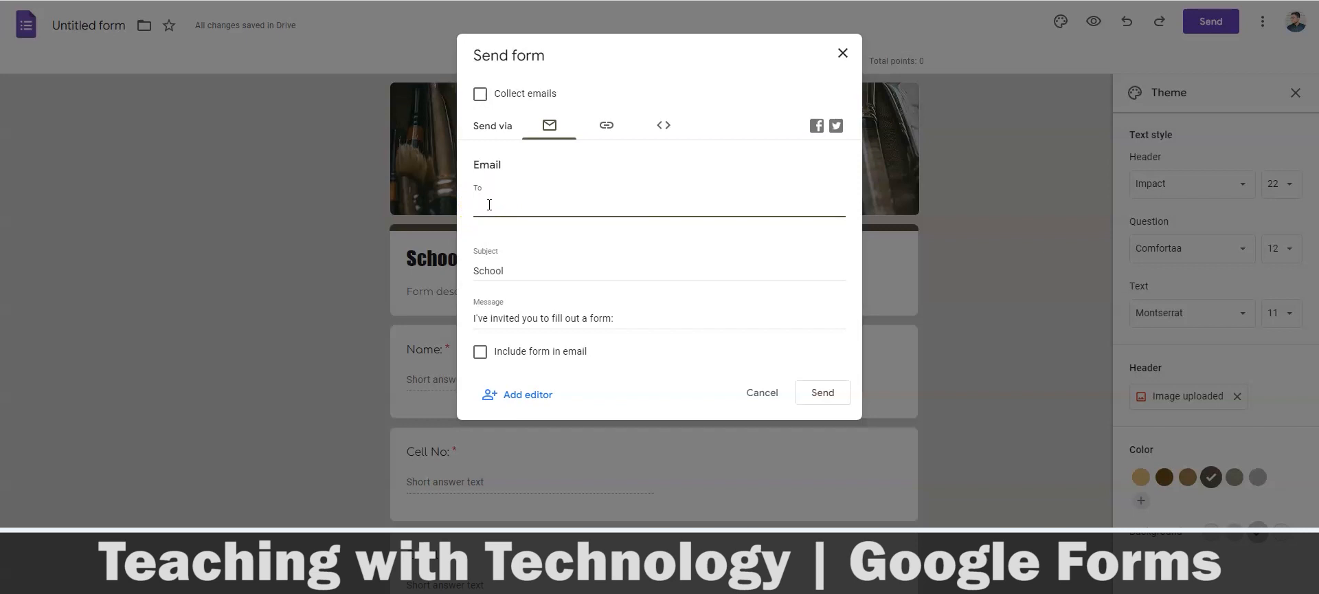
click(603, 130)
click(606, 127)
click(518, 191)
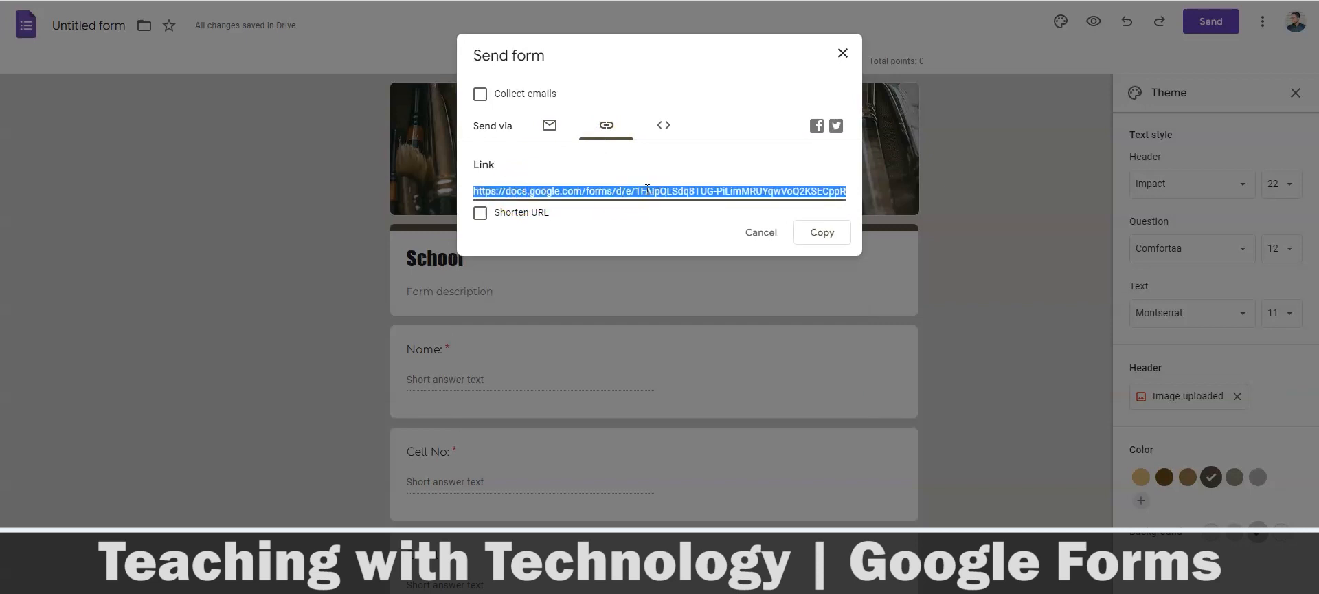
click(481, 213)
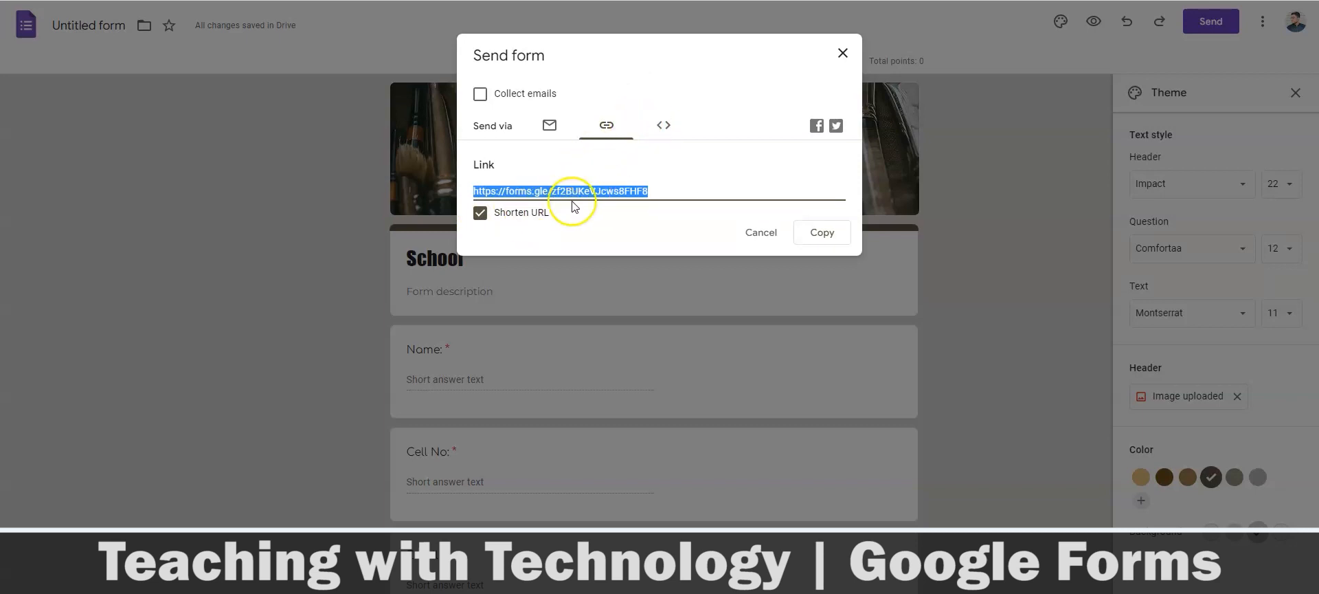
click(823, 240)
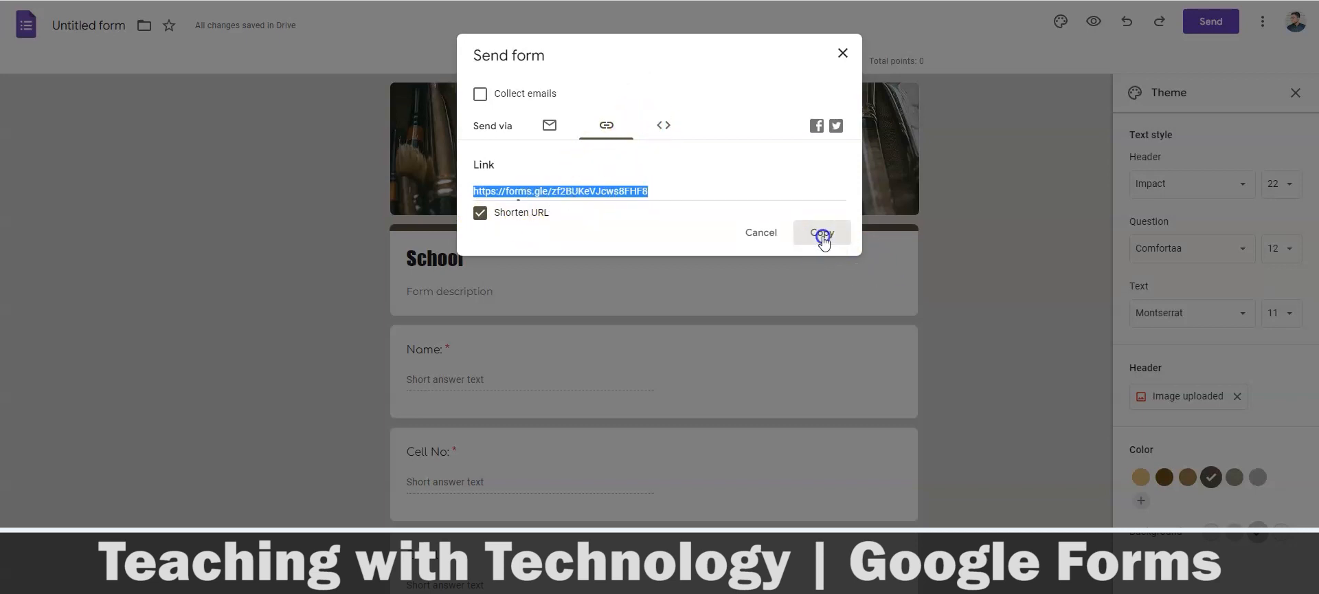